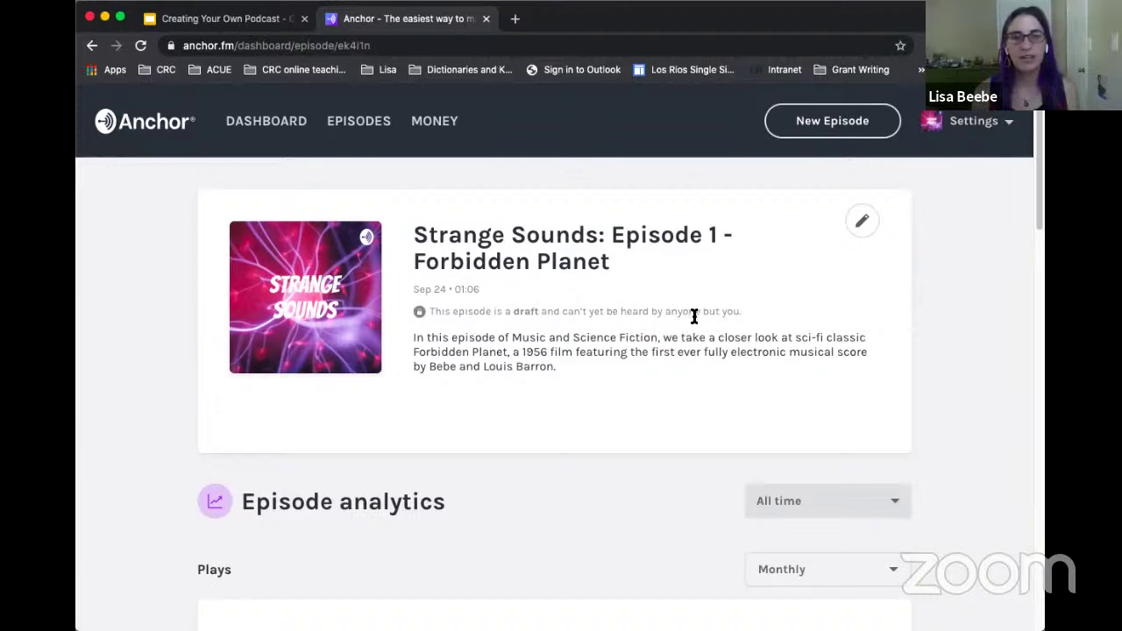
Open the audio segments of the draft episode "Strange Sounds: Episode 1 - Forbidden Planet" for editing
scroll(178, 419, down, 1)
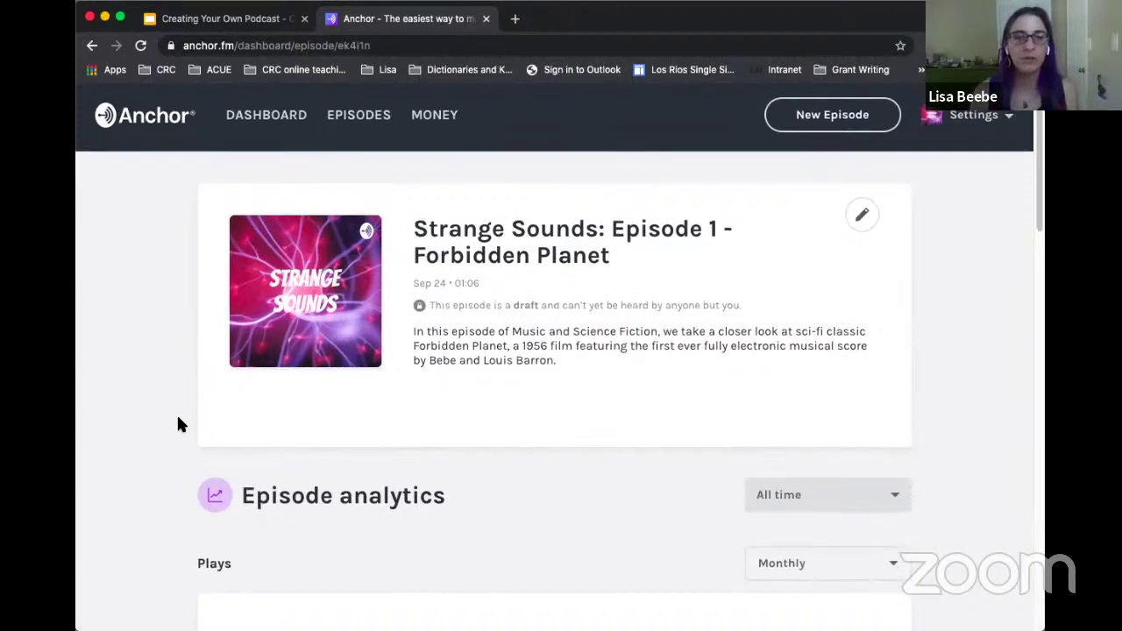
scroll(178, 421, down, 2)
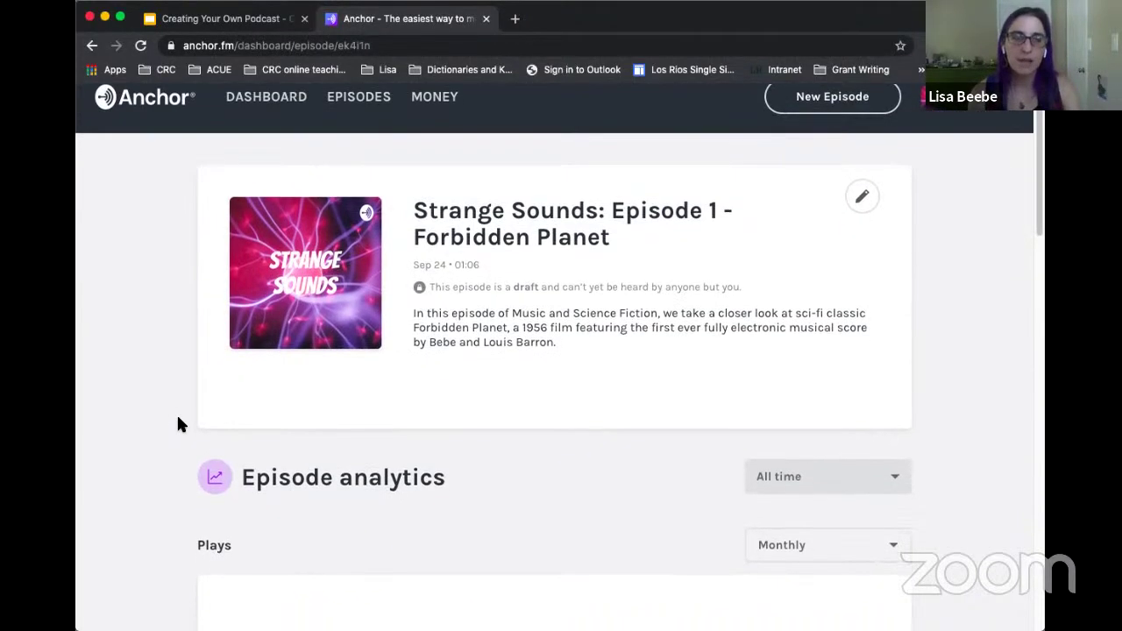
scroll(178, 421, down, 5)
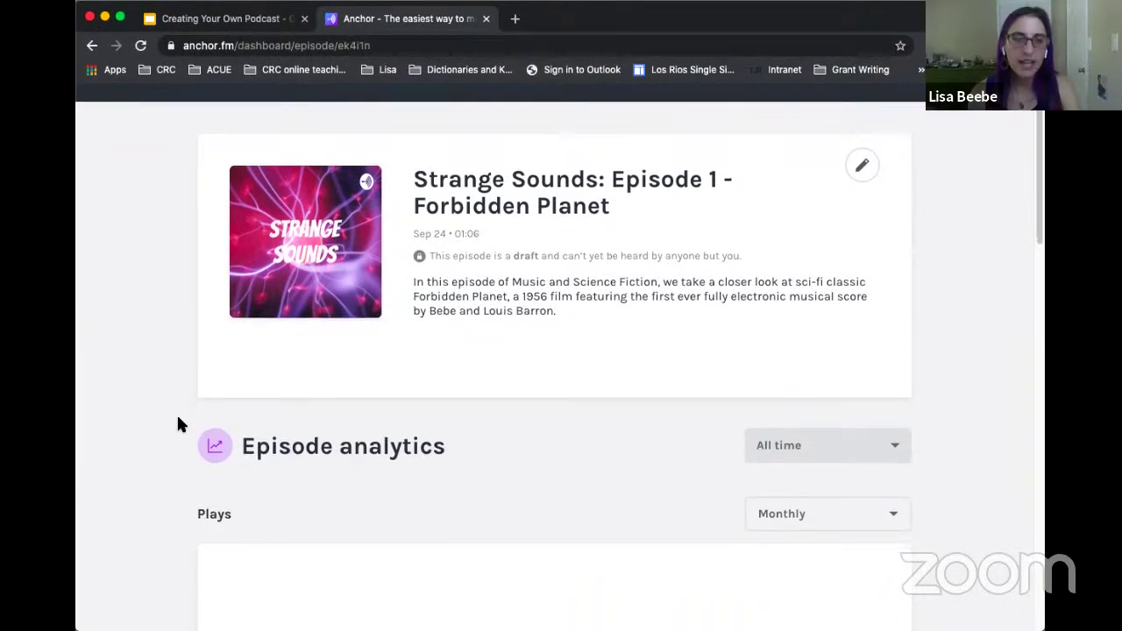
scroll(178, 421, down, 3)
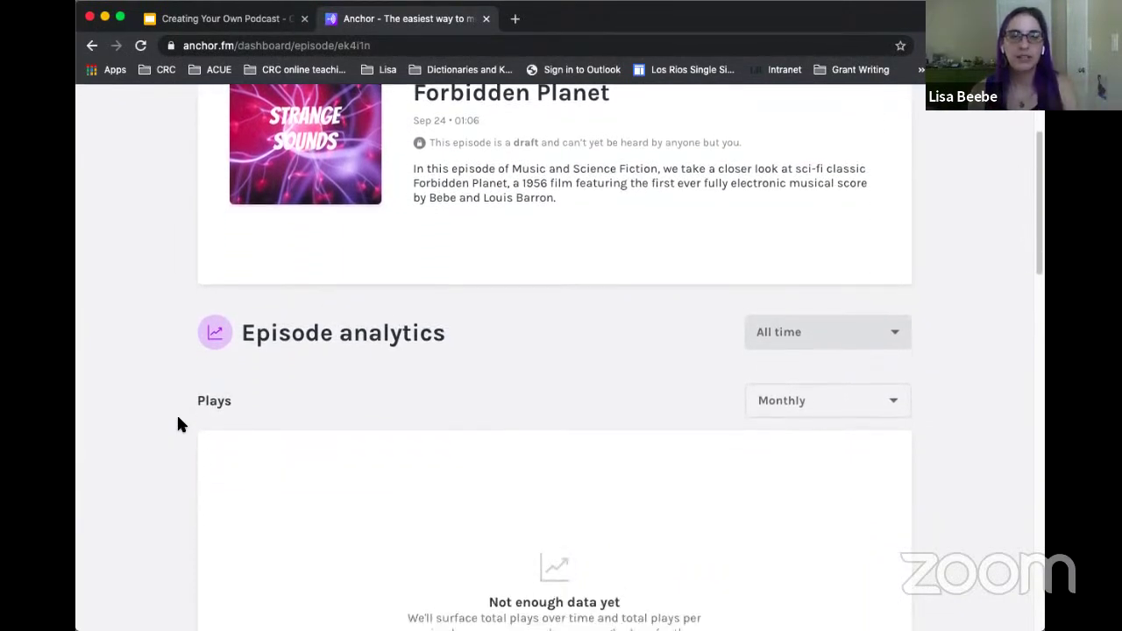
scroll(178, 421, down, 15)
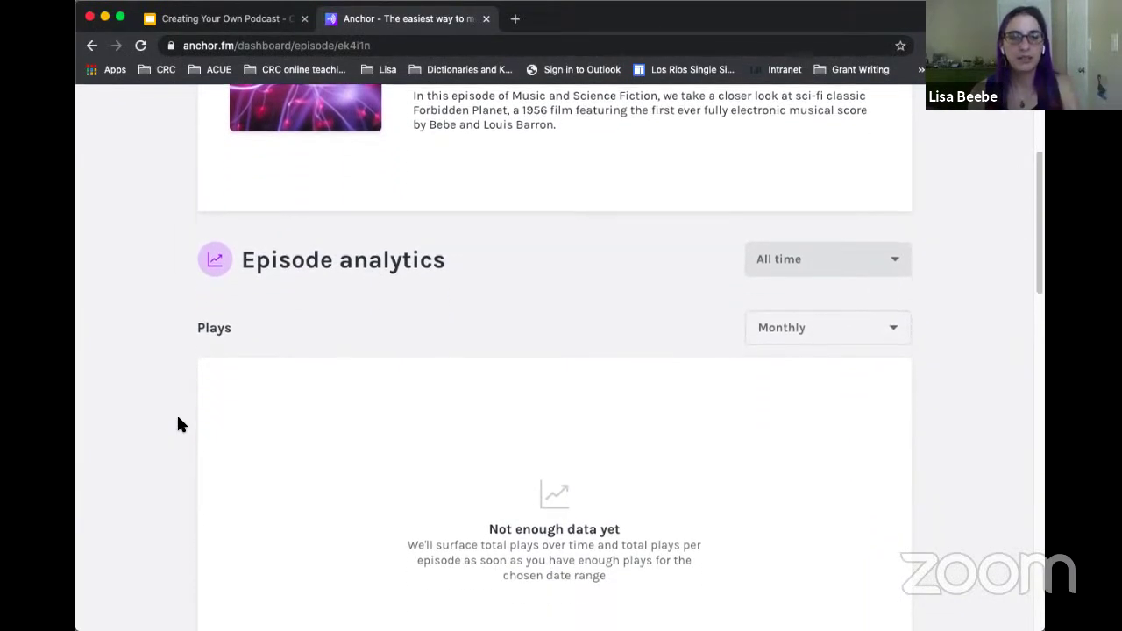
scroll(178, 421, down, 10)
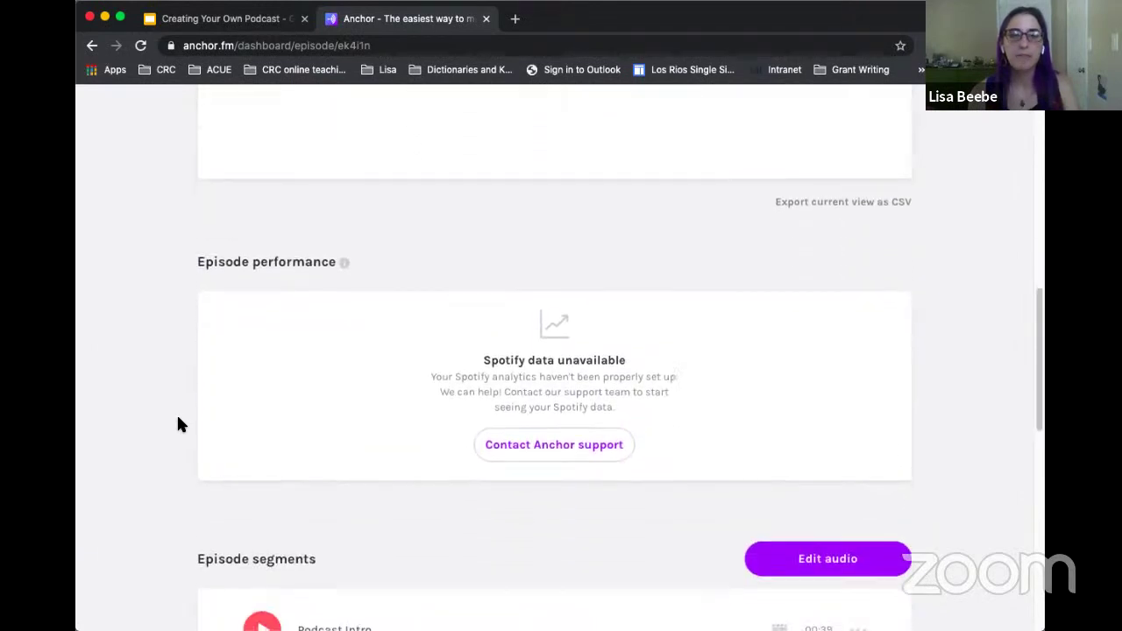
scroll(178, 424, down, 3)
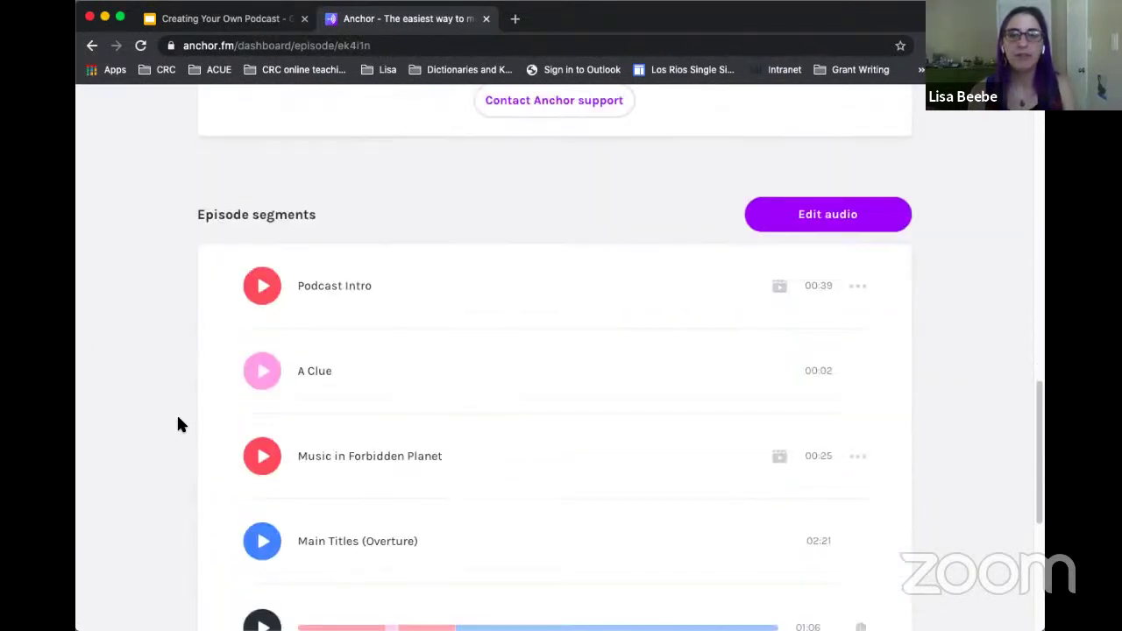
click(808, 227)
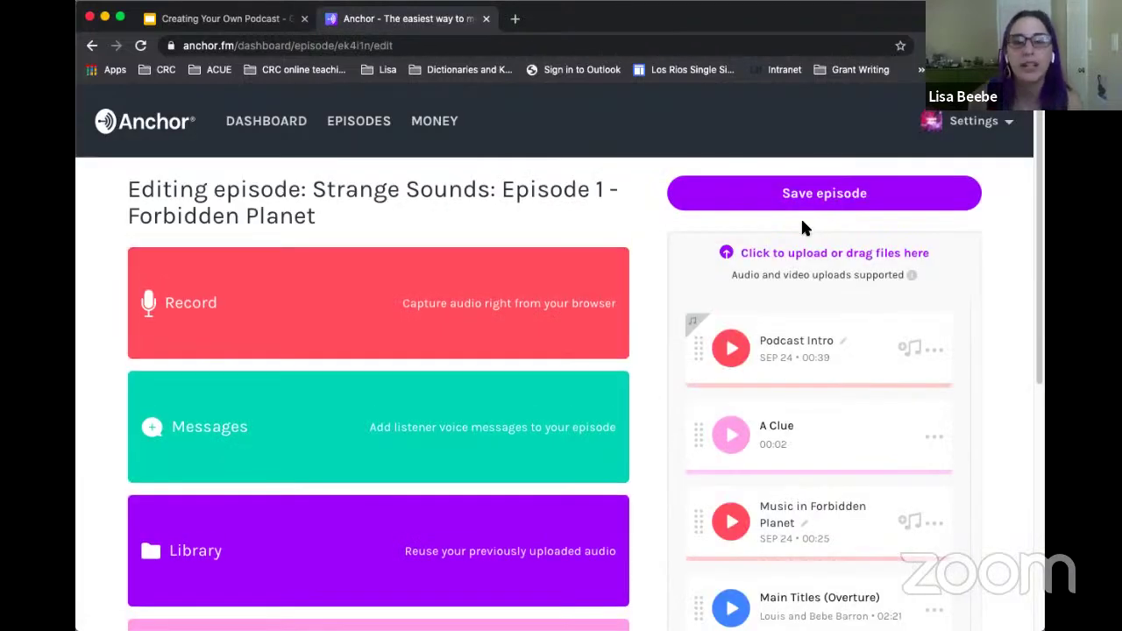
Show the editor's section for recording audio in the browser
scroll(641, 335, down, 1)
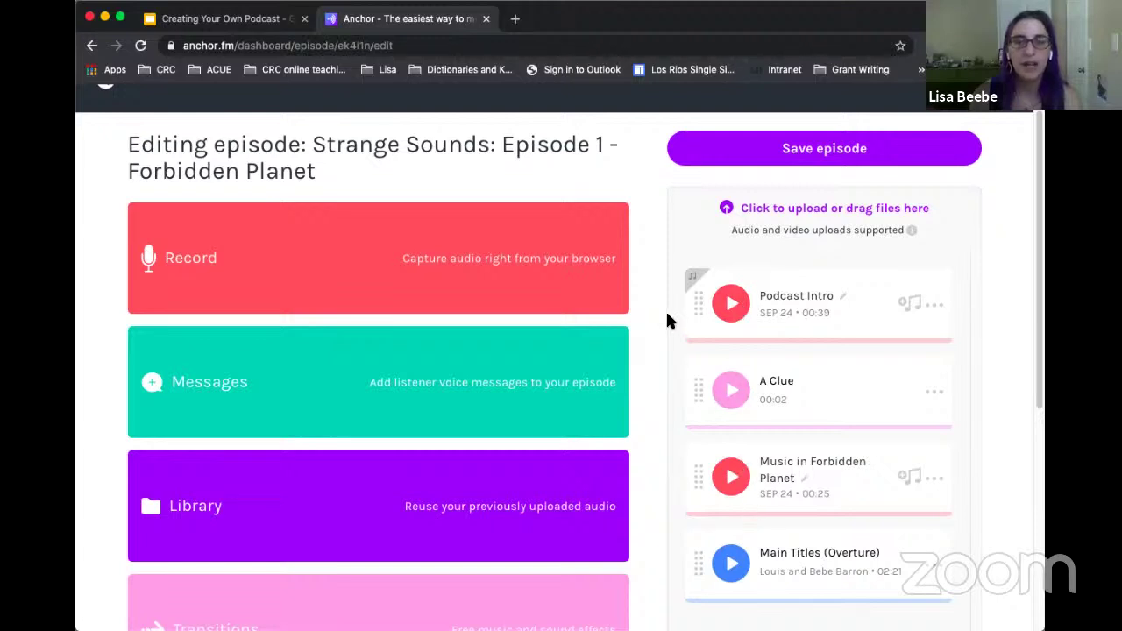
click(420, 273)
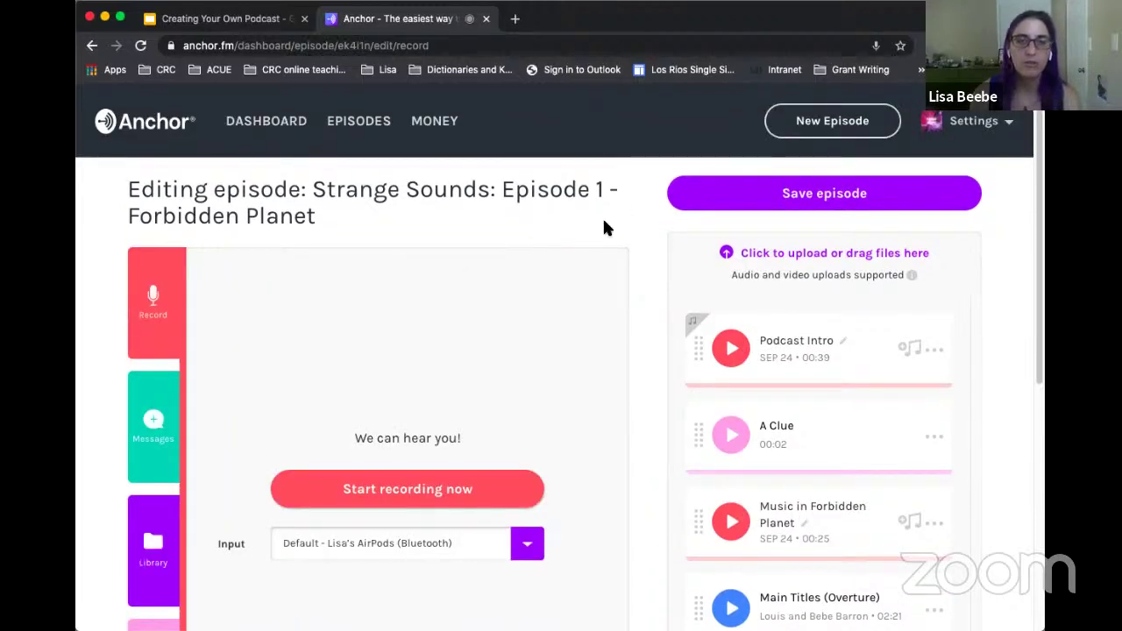
scroll(604, 226, down, 2)
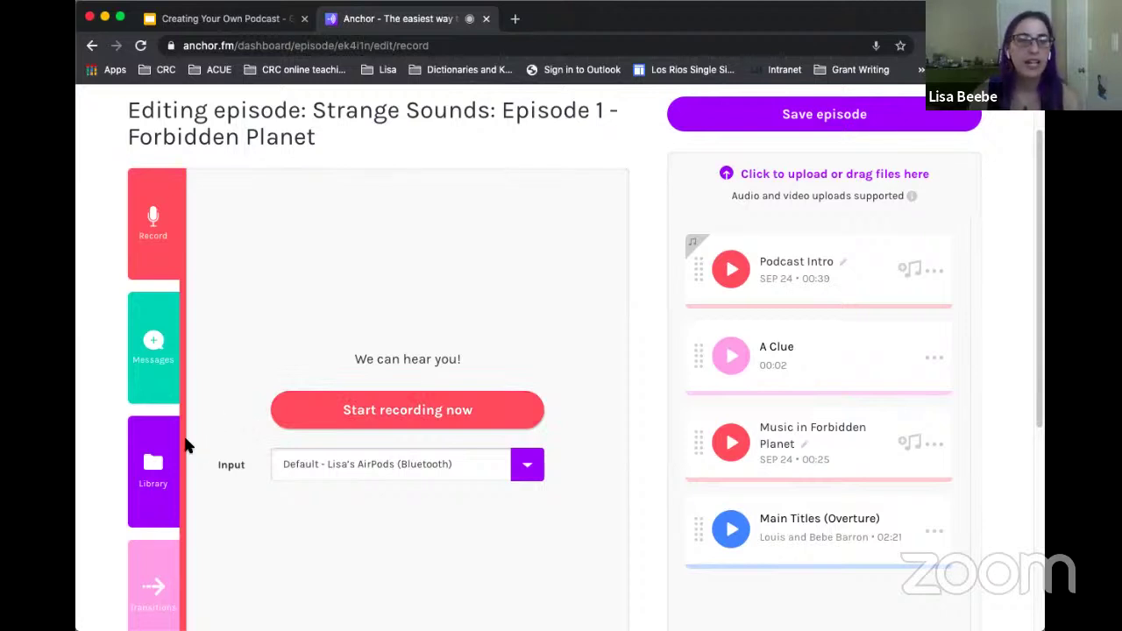
Browse the library of previously created and uploaded audio clips
click(159, 484)
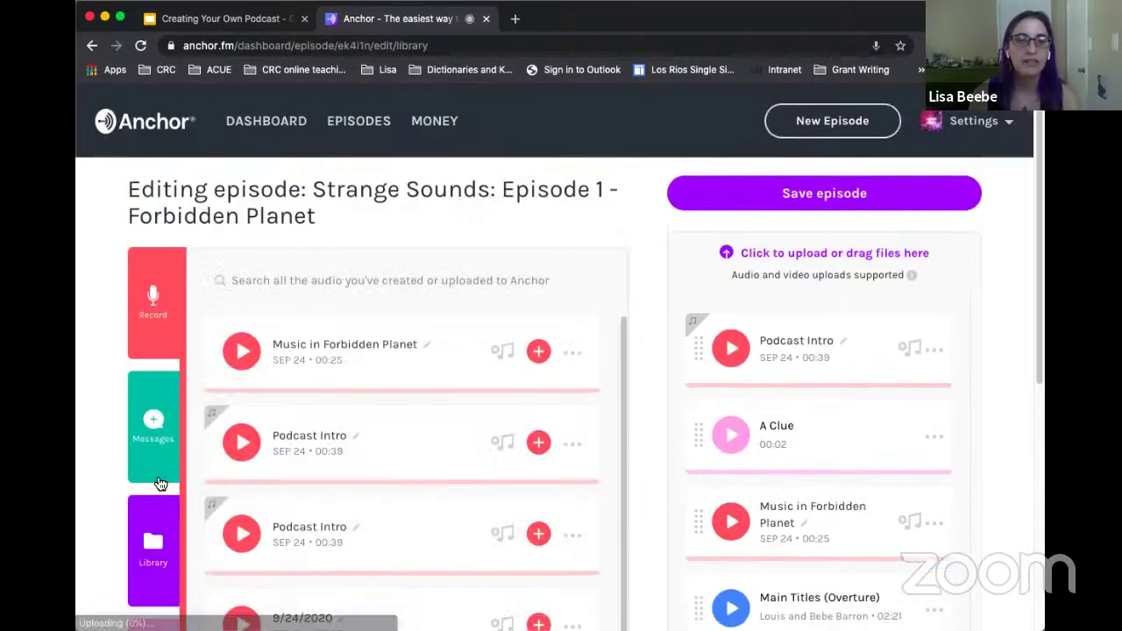
scroll(341, 443, down, 1)
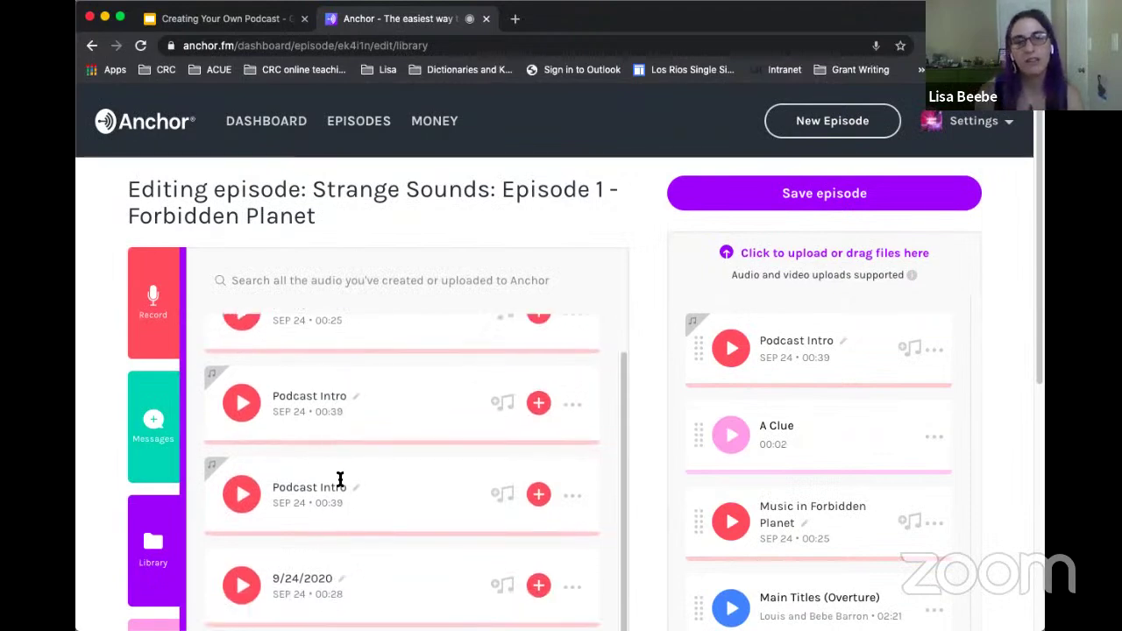
scroll(341, 474, down, 3)
scroll(325, 383, up, 1)
scroll(325, 383, up, 3)
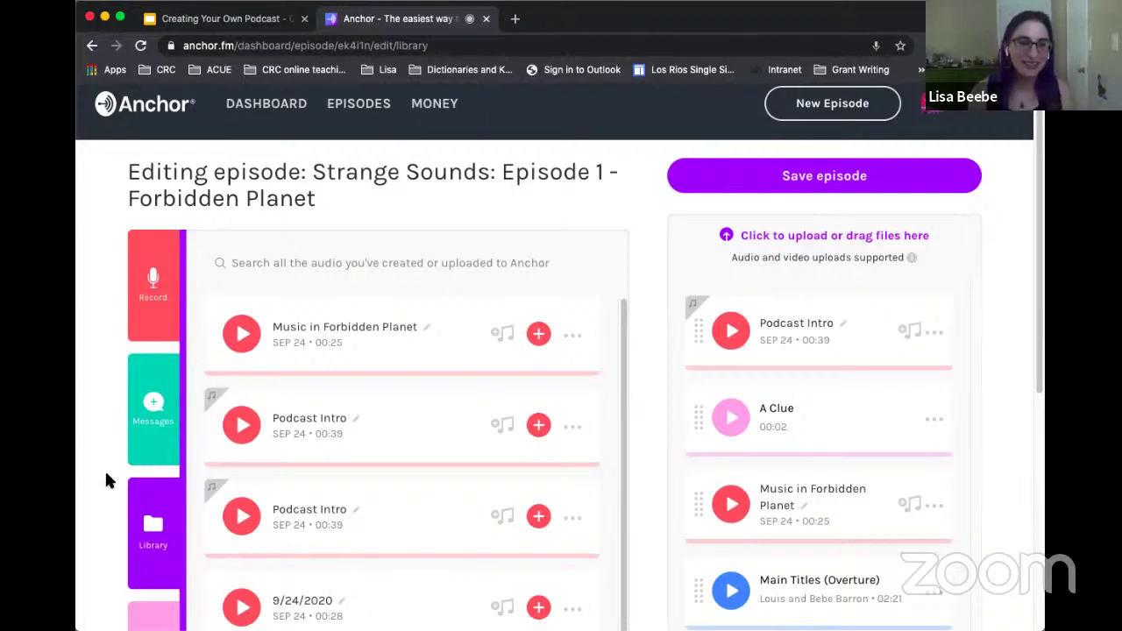
Show the available transition sounds and play the "A Clue" transition
scroll(107, 472, down, 1)
scroll(108, 478, down, 2)
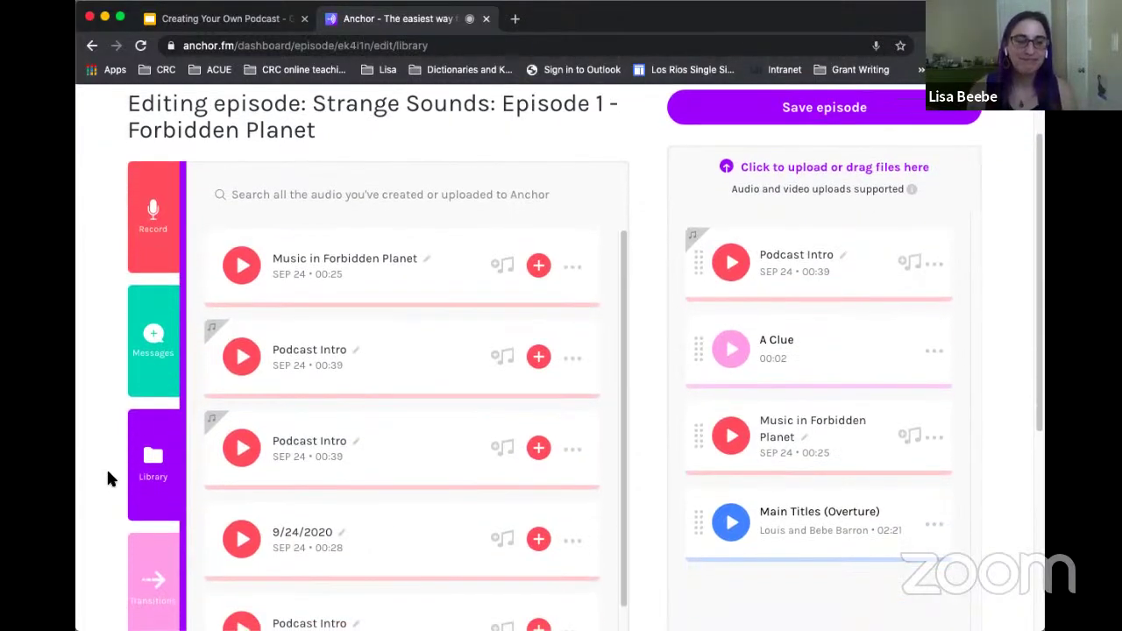
click(166, 582)
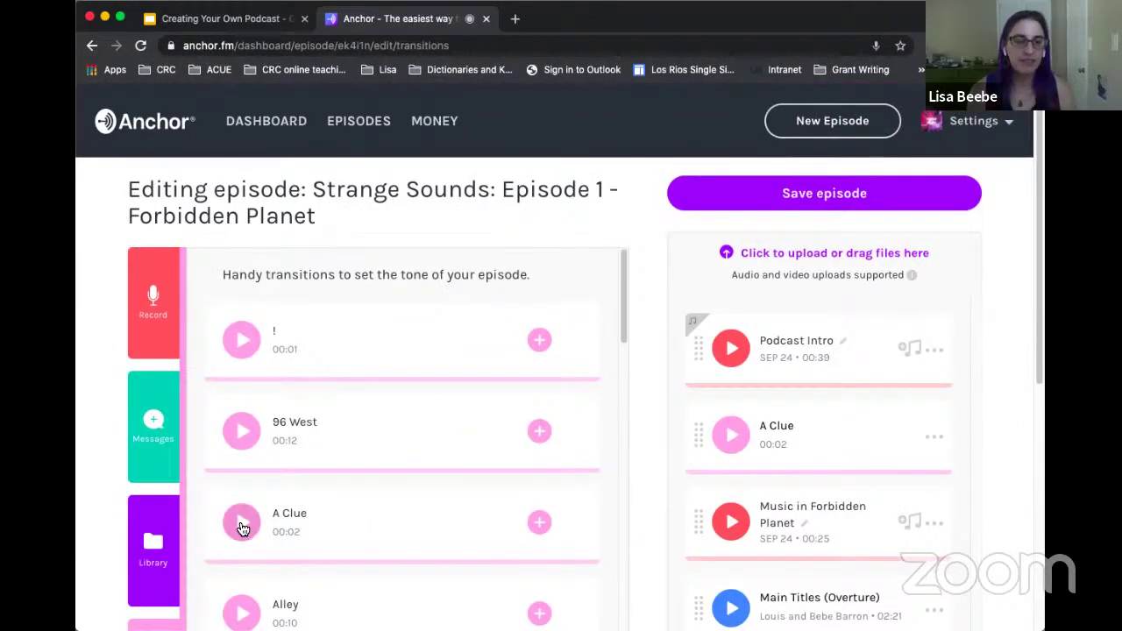
click(243, 522)
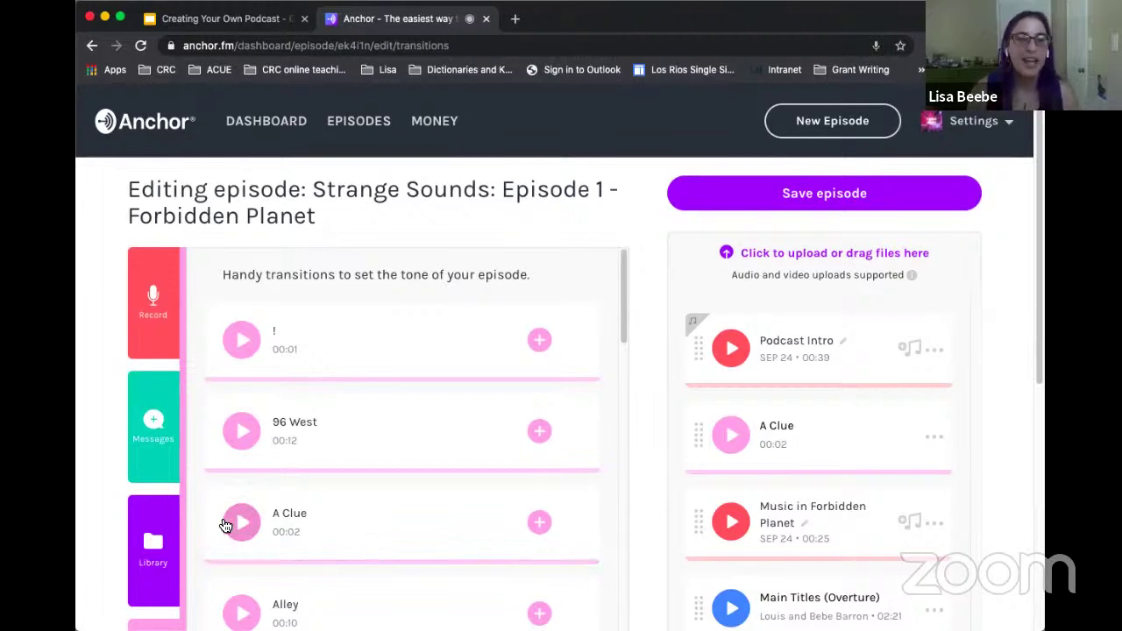
View the listener voice messages section and return to the audio recording section
click(167, 468)
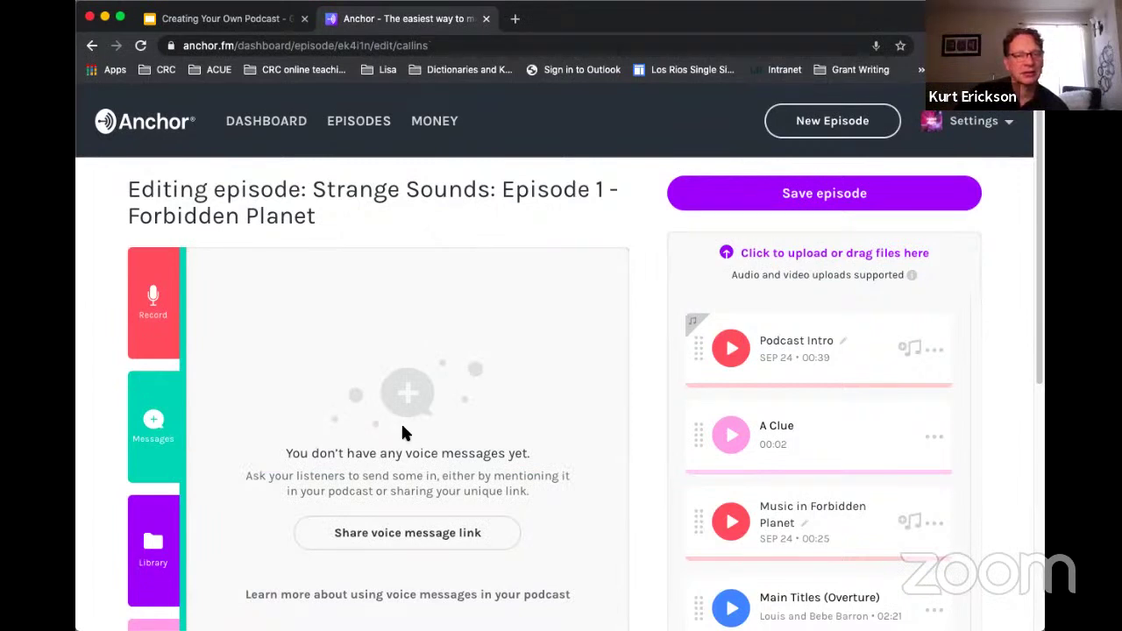
scroll(402, 428, down, 1)
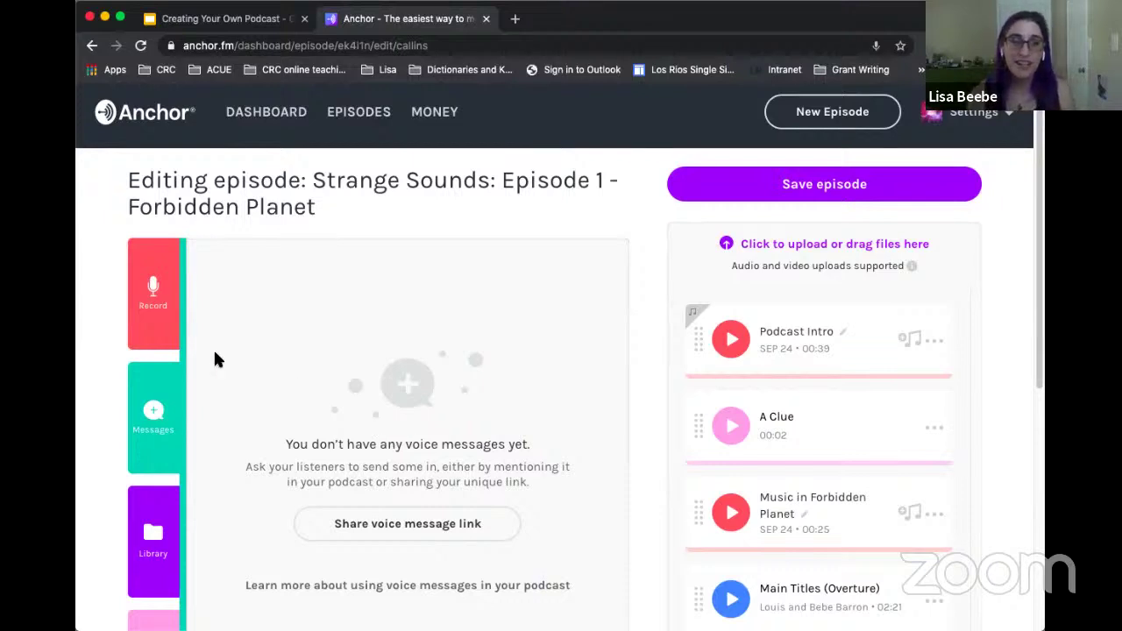
click(169, 335)
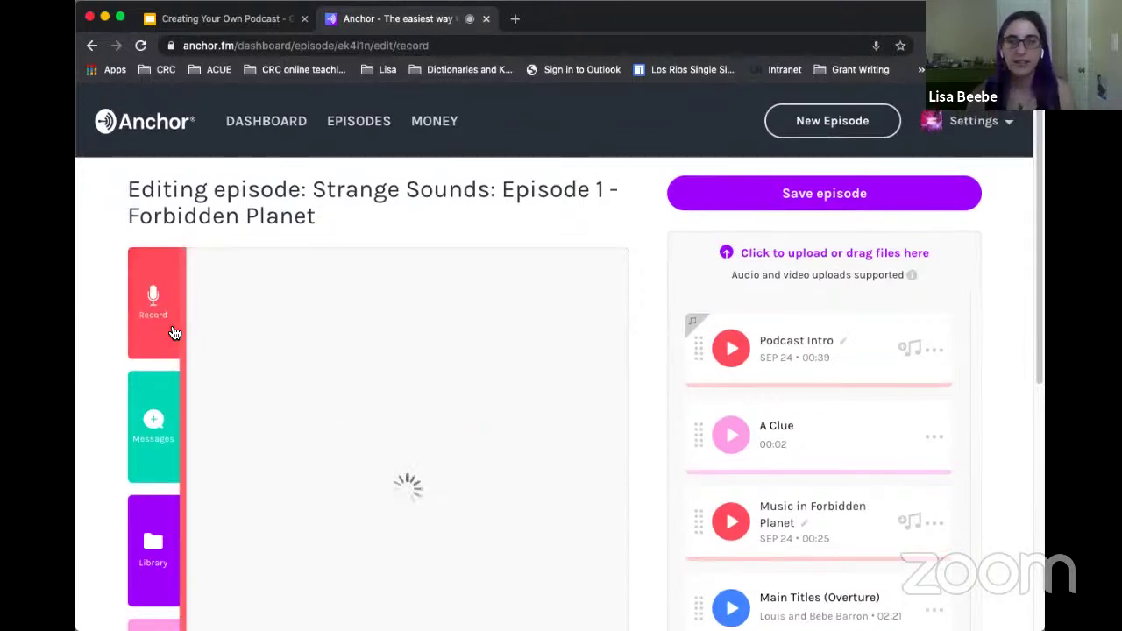
scroll(632, 433, down, 1)
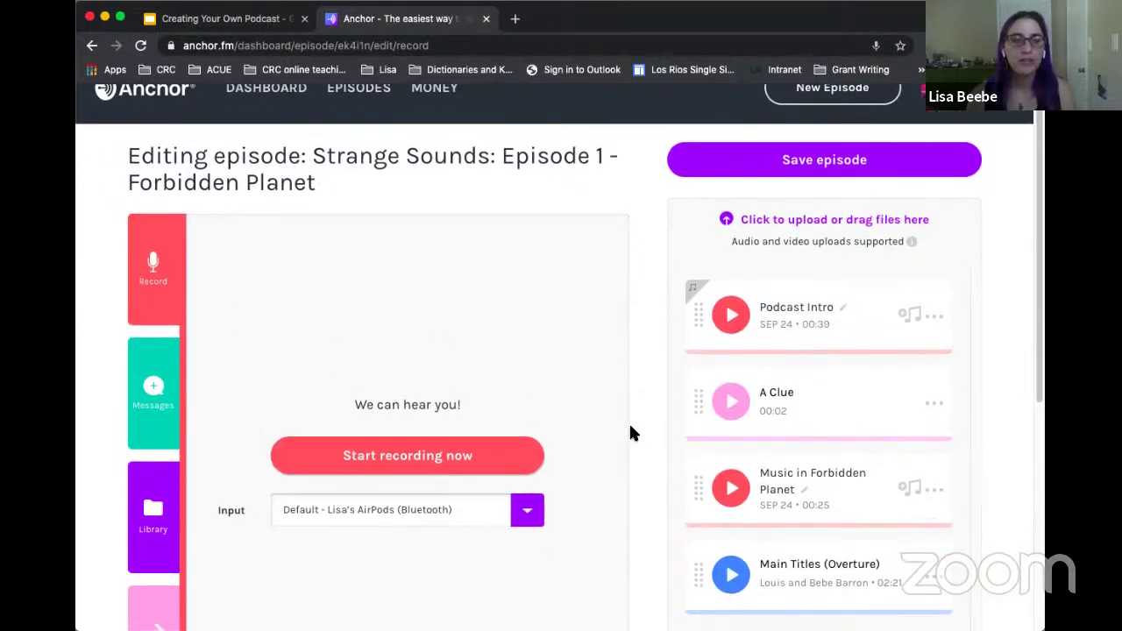
Bring the library of saved audio clips back up beside the episode's segments
click(157, 533)
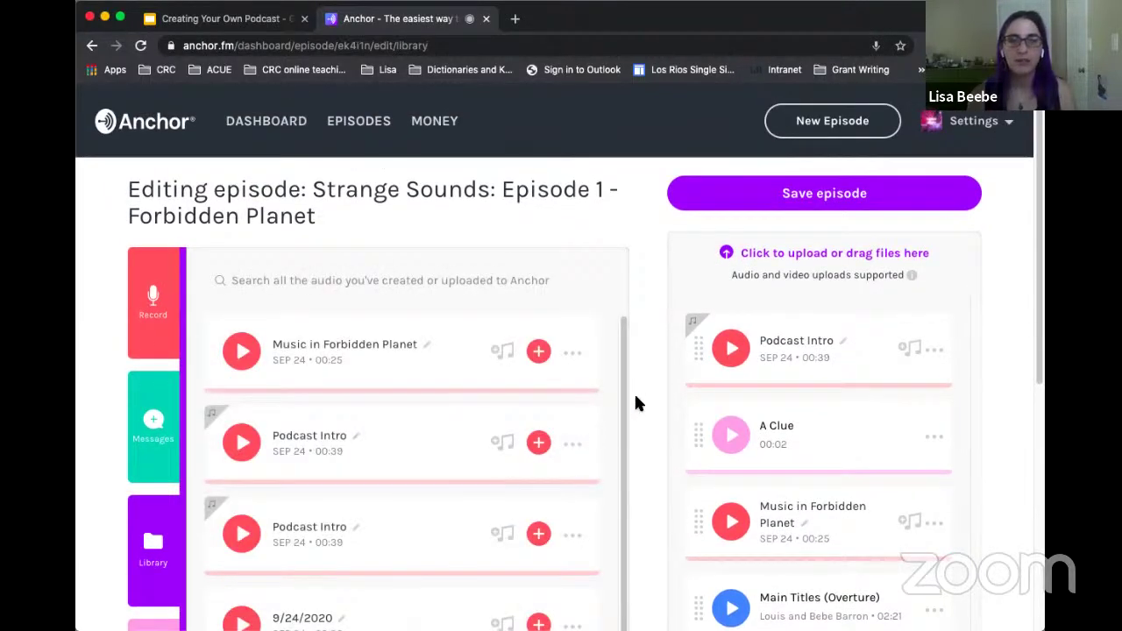
scroll(637, 399, down, 2)
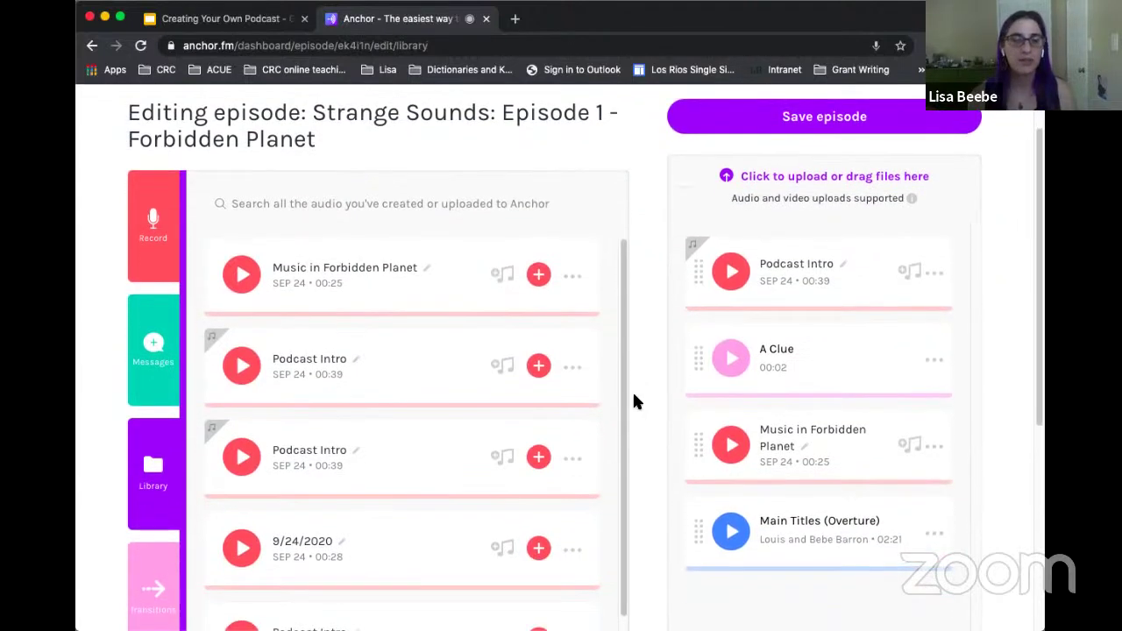
drag(408, 378, 456, 381)
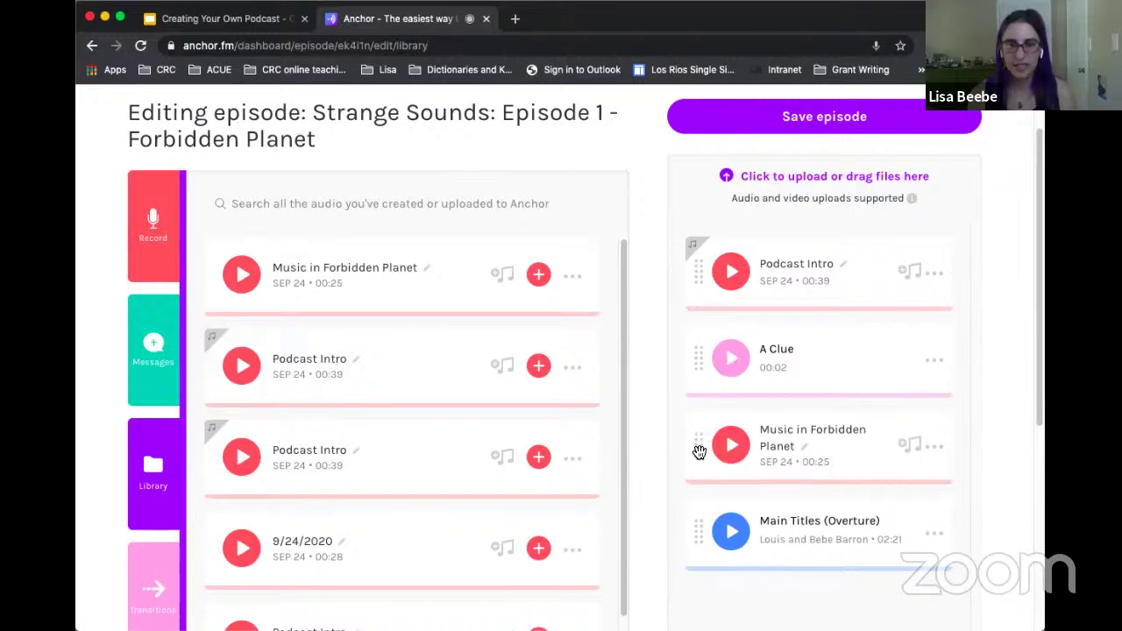
Move the "Music in Forbidden Planet" segment above "A Clue", and restore the original segment order
drag(698, 451, 701, 344)
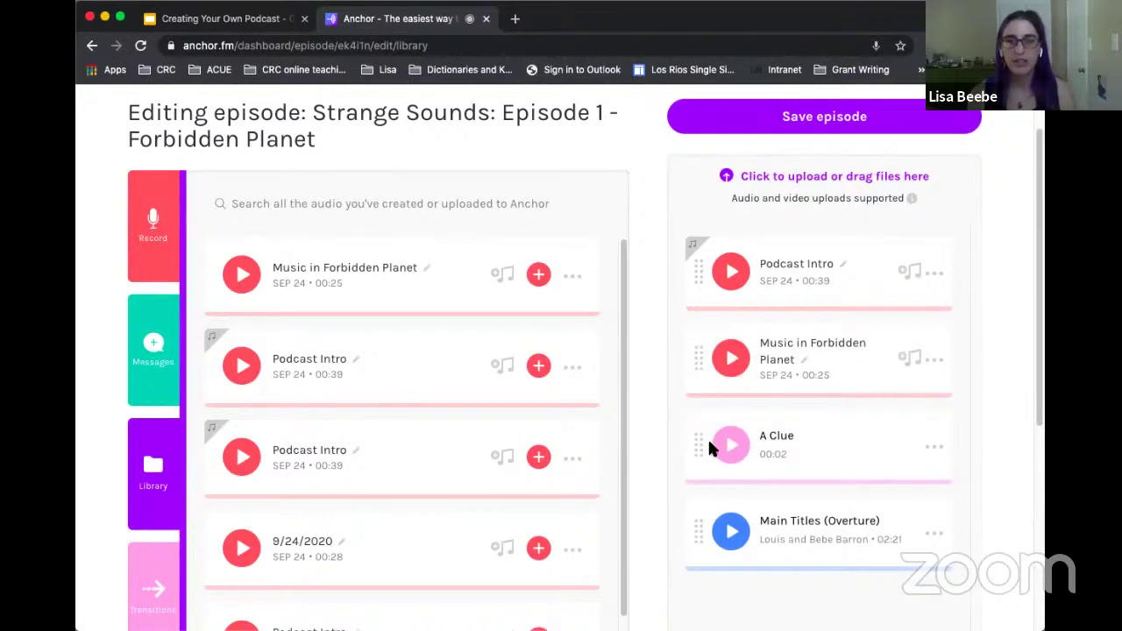
drag(707, 454, 687, 440)
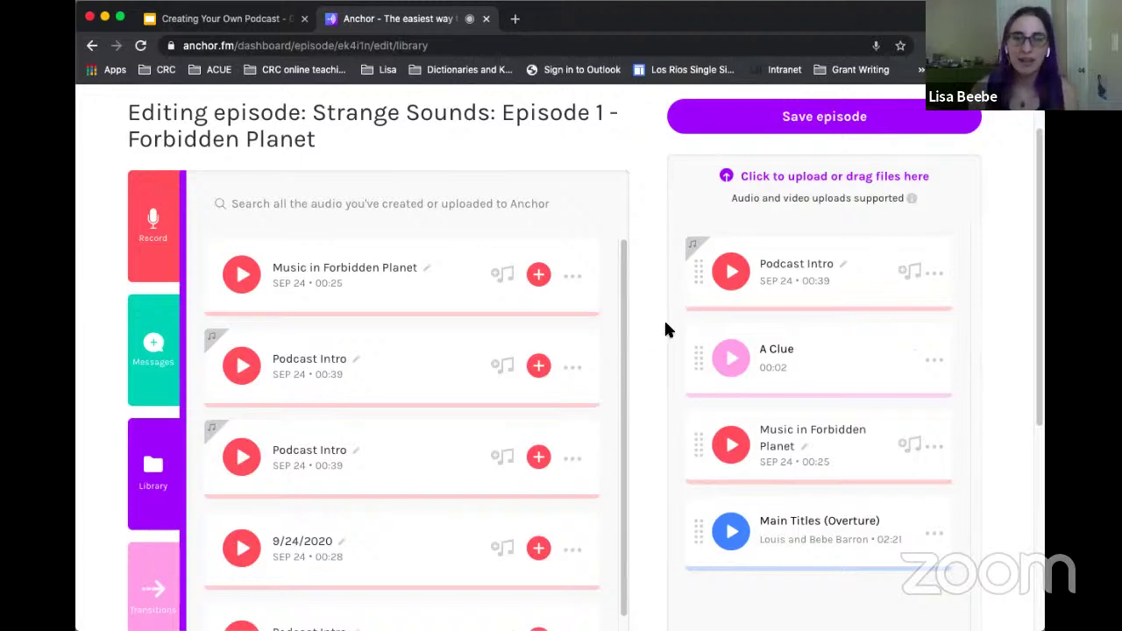
Open the background music options for the episode's Podcast Intro segment and play the Cheerful track "Glass Beads"
click(909, 274)
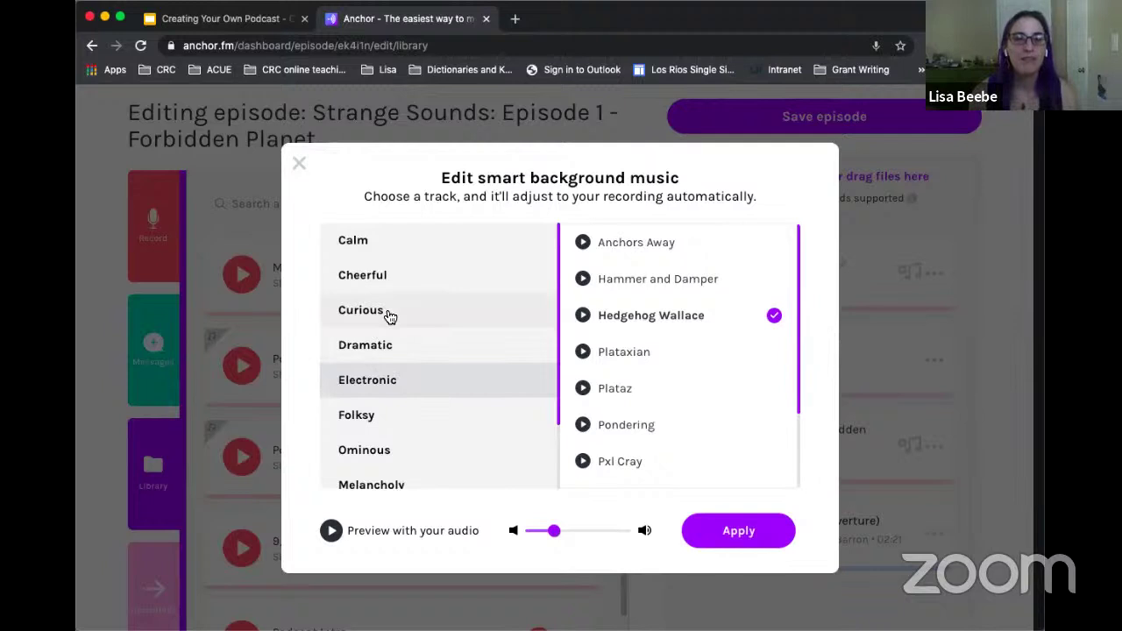
click(388, 279)
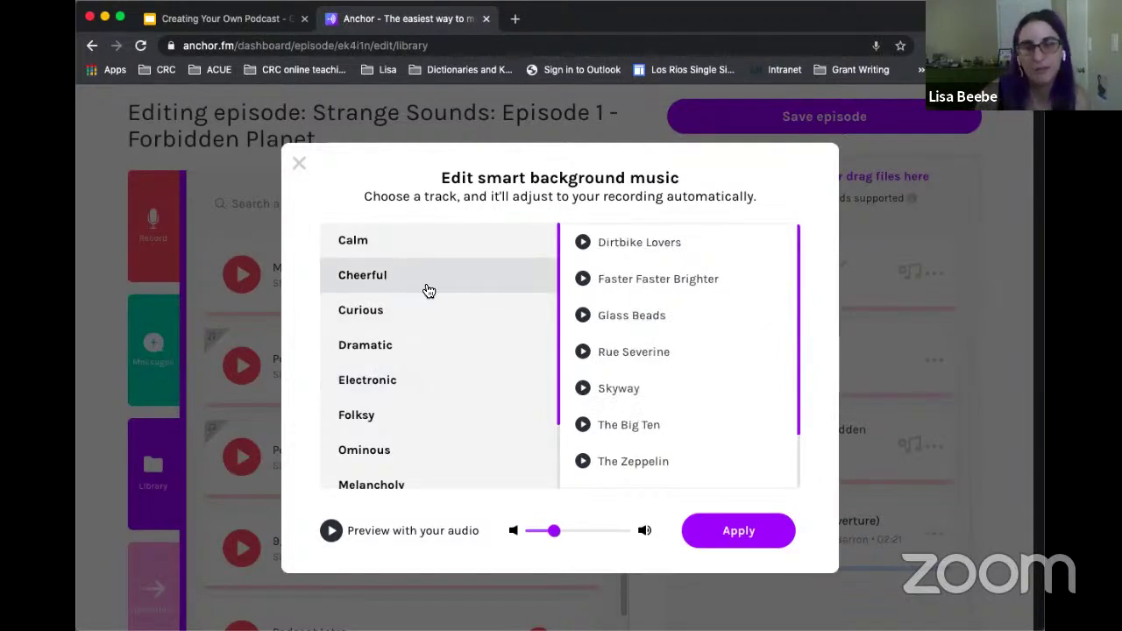
click(585, 319)
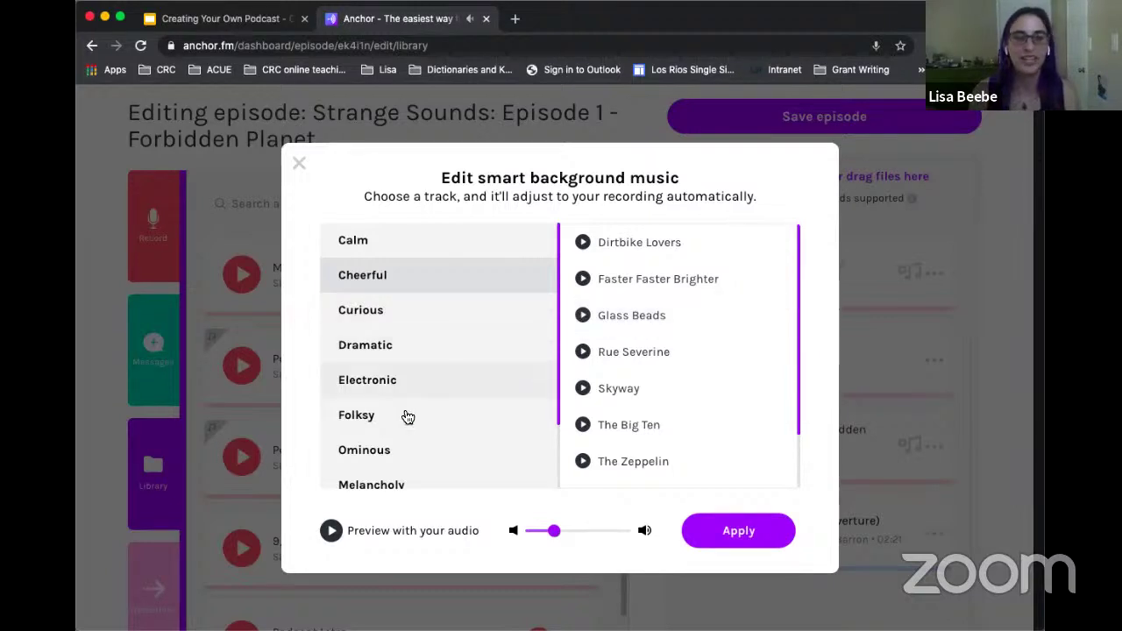
Play the Whimsical track "Darn that Weasel", preview the background music with the segment's audio, and close the options without applying changes
scroll(397, 427, down, 2)
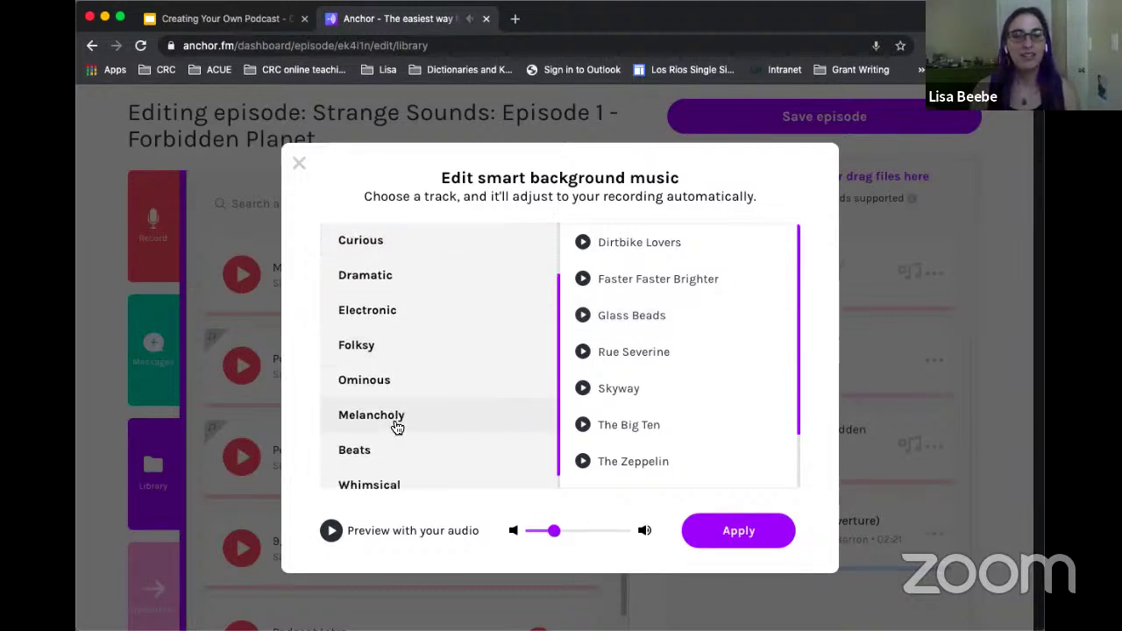
click(415, 477)
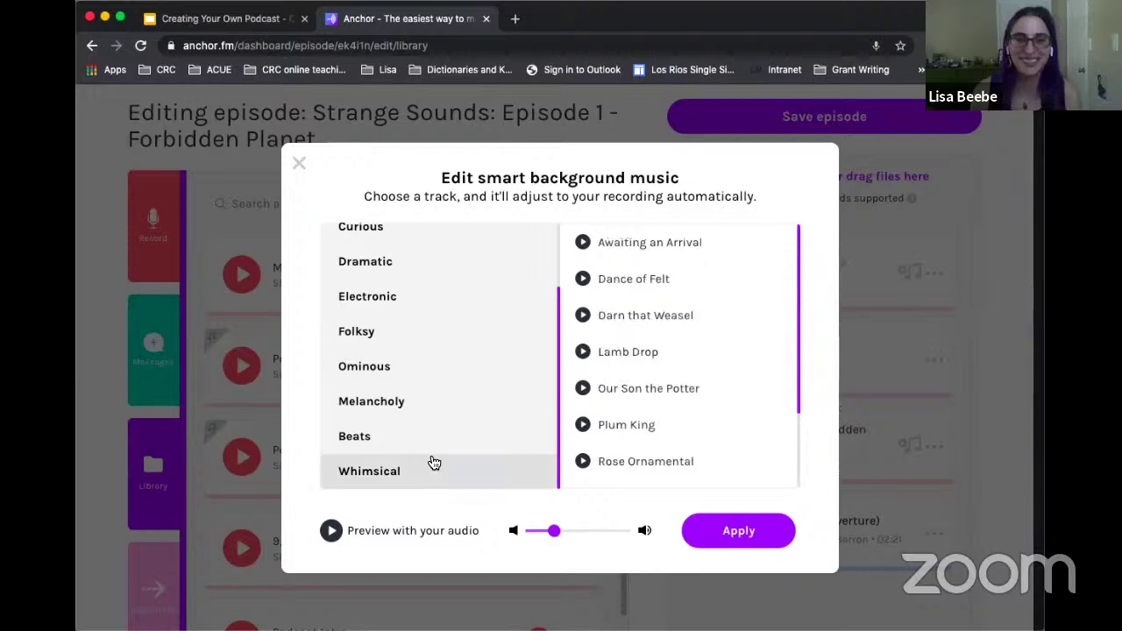
click(584, 317)
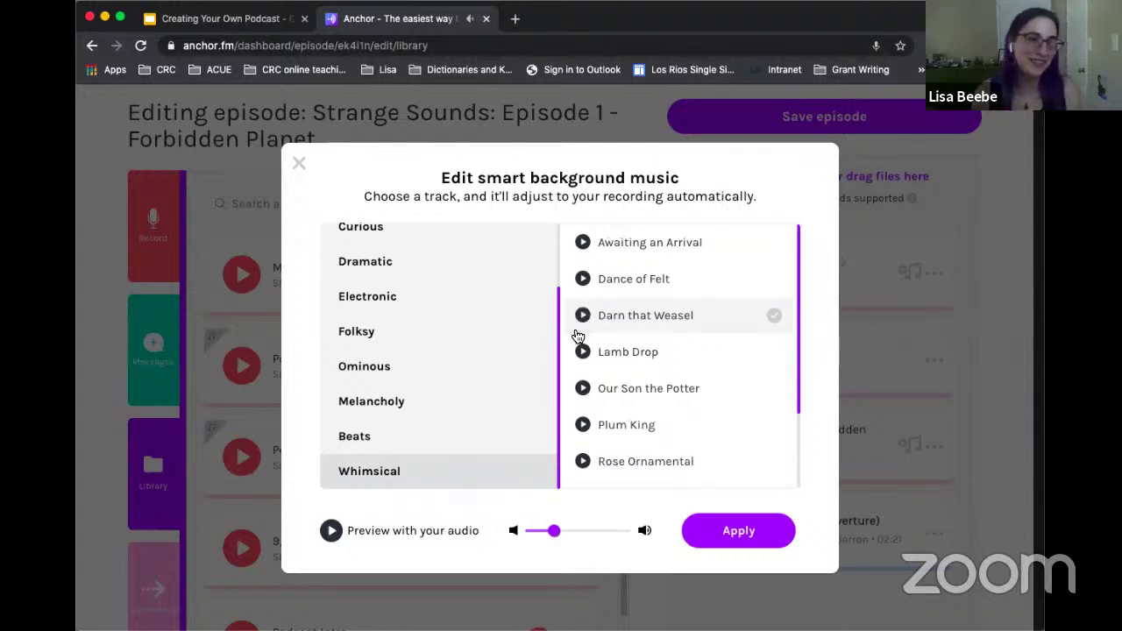
click(333, 532)
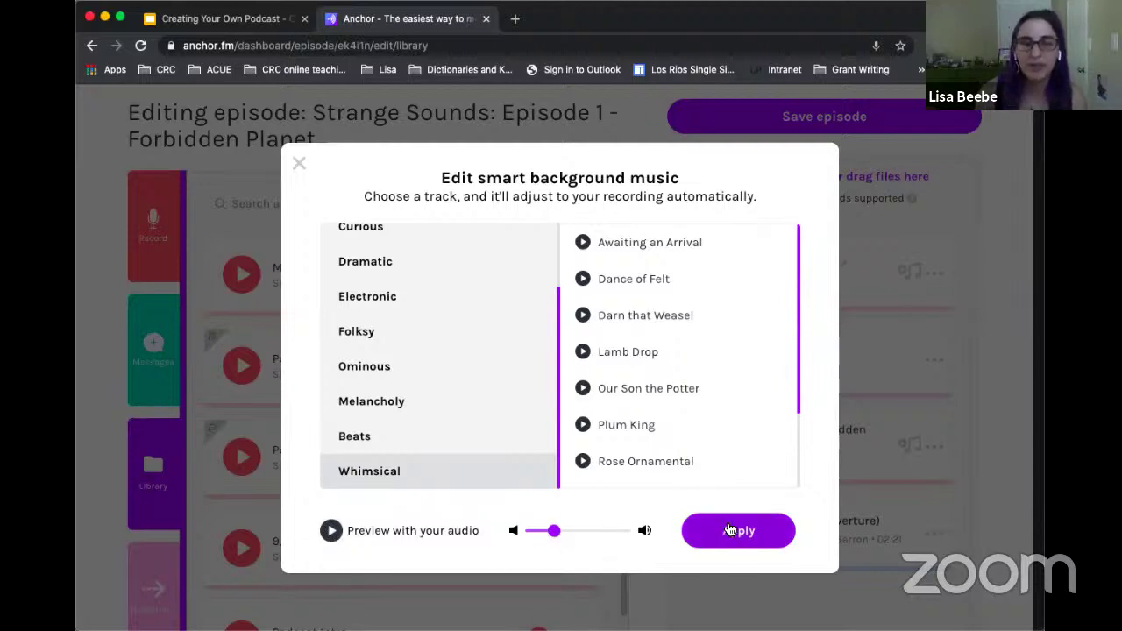
click(299, 164)
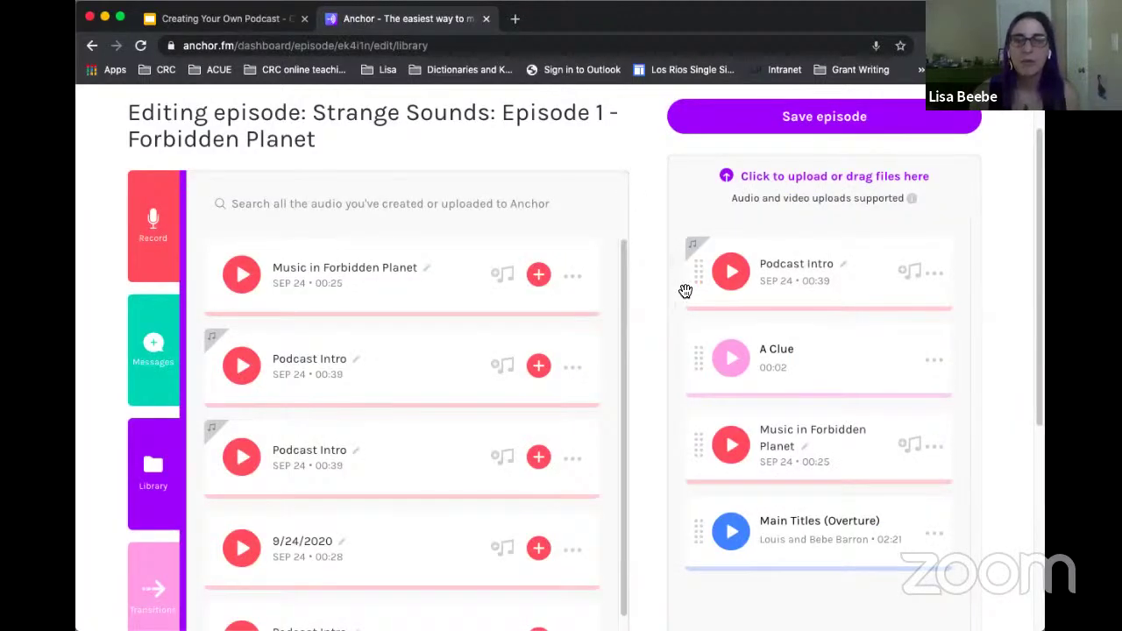
Play the episode's Podcast Intro segment with its background music
click(732, 274)
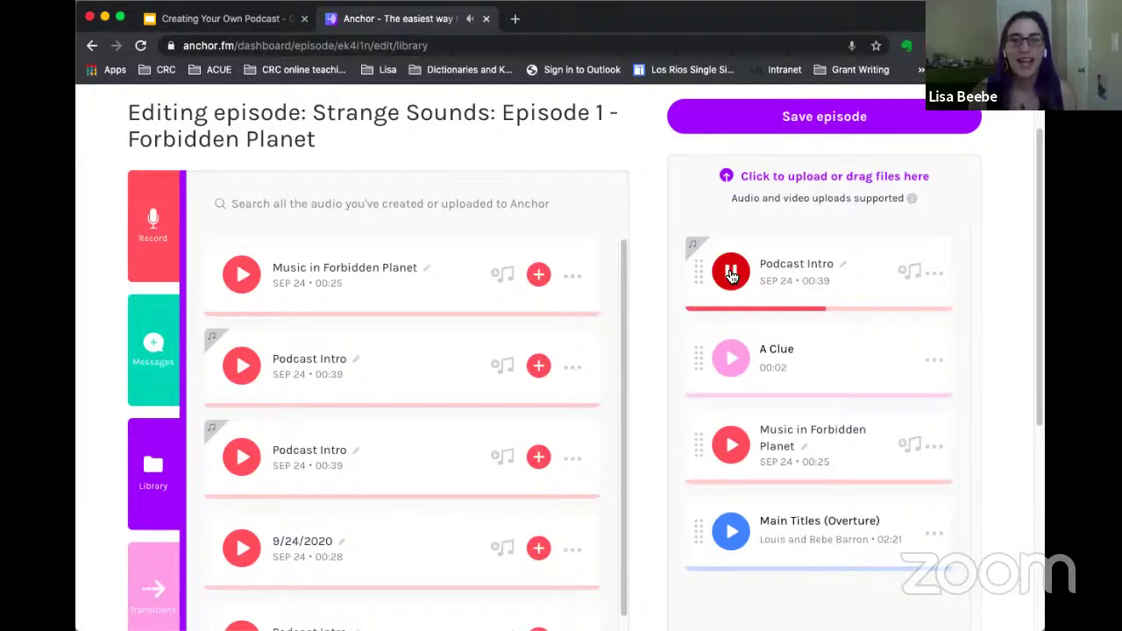
Stop the Podcast Intro playback and look over the episode's segment list and its preview option
click(732, 275)
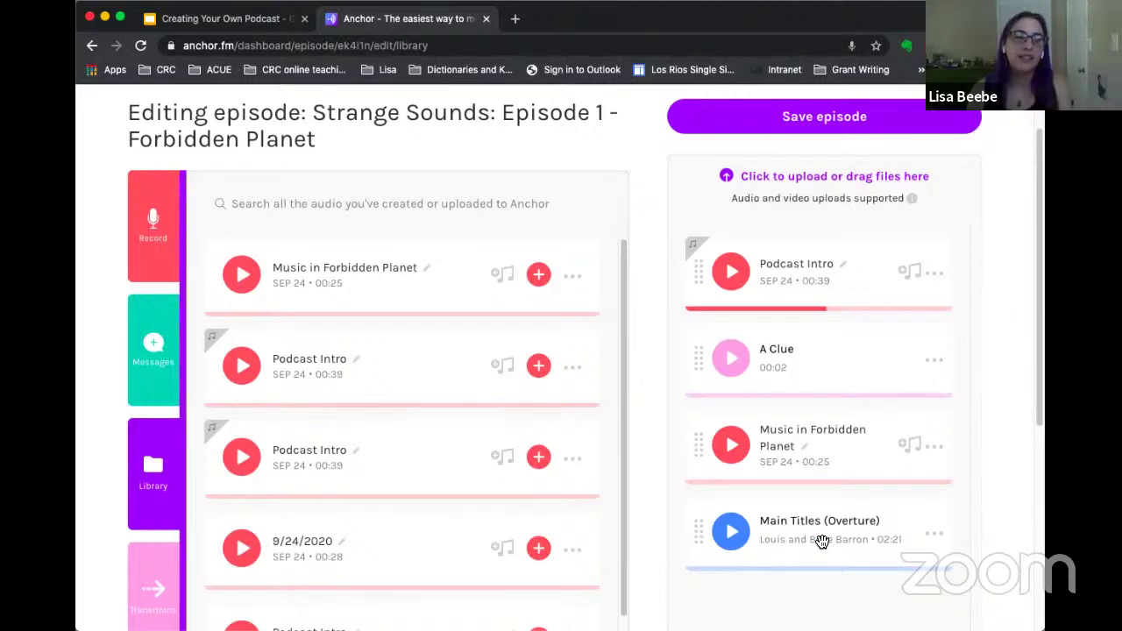
scroll(821, 540, down, 5)
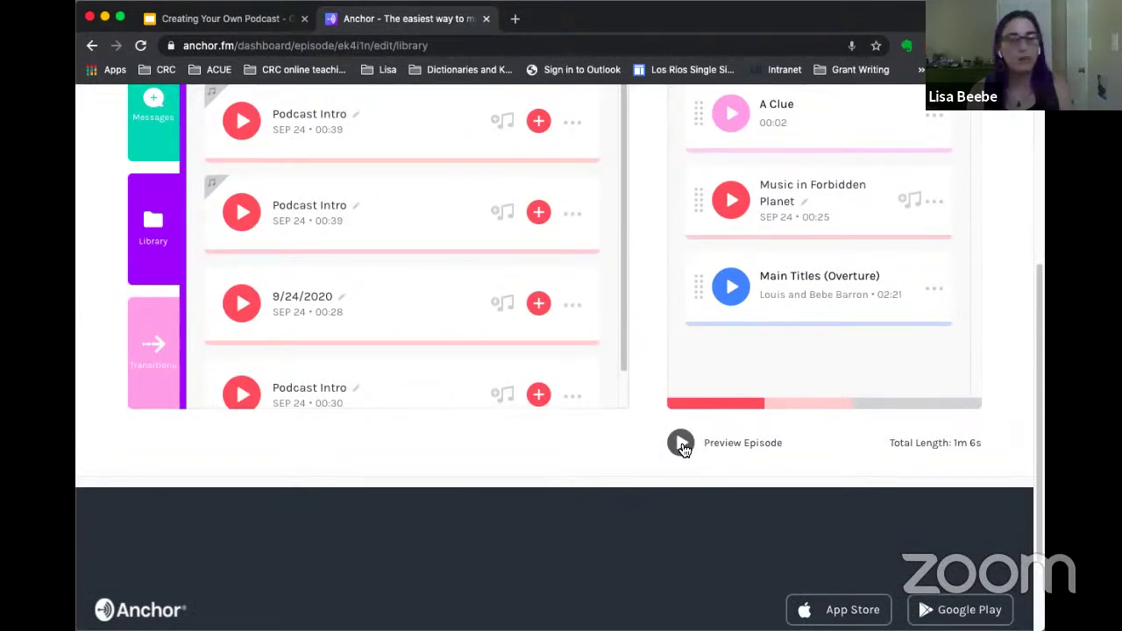
scroll(655, 328, up, 3)
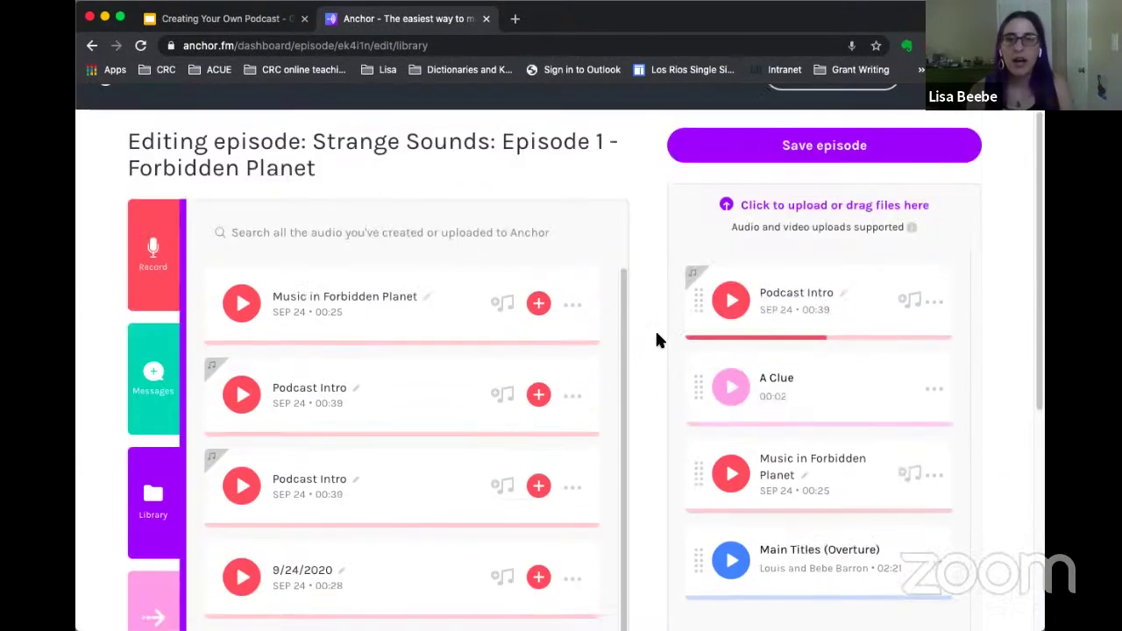
scroll(659, 339, down, 2)
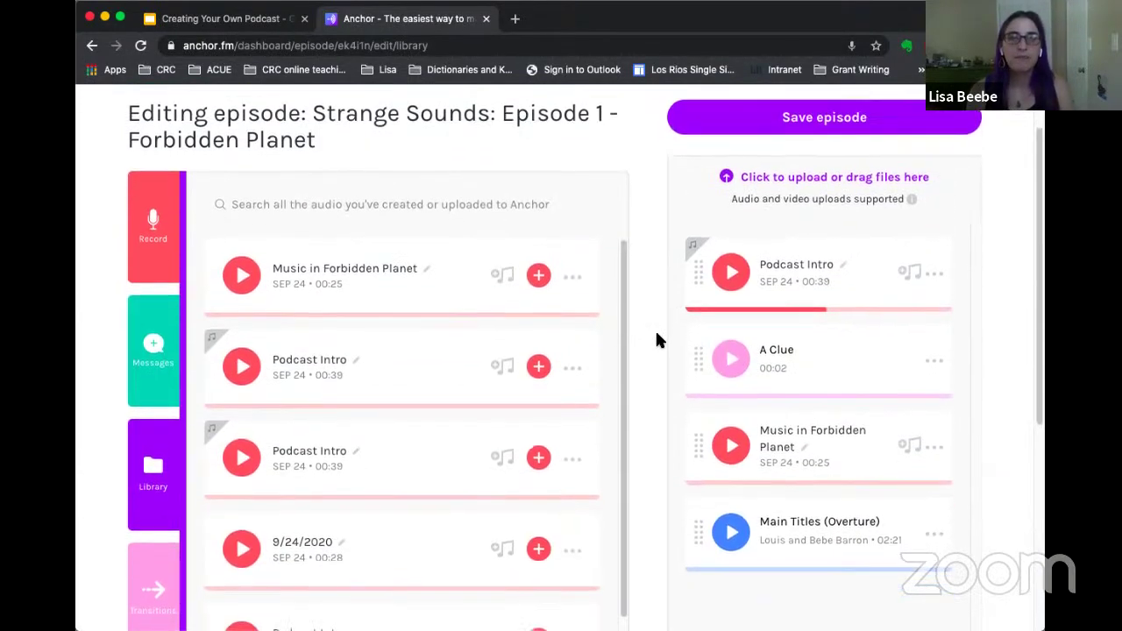
scroll(659, 340, down, 1)
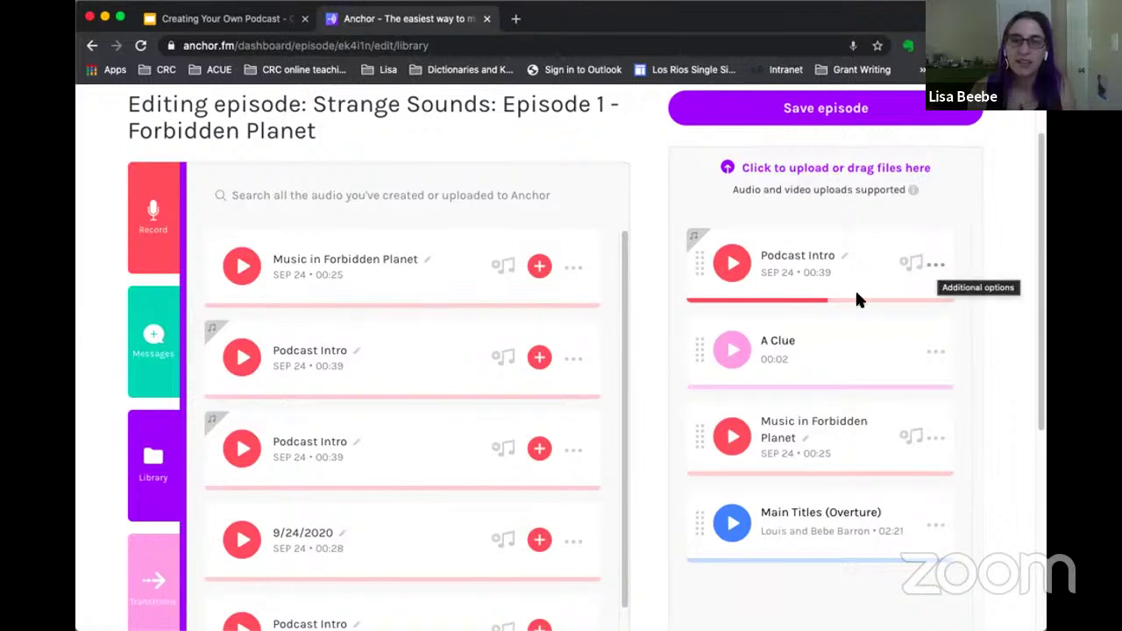
Check the additional options of a library Podcast Intro, and view the episode's Podcast Intro in the audio editor without saving changes
click(574, 361)
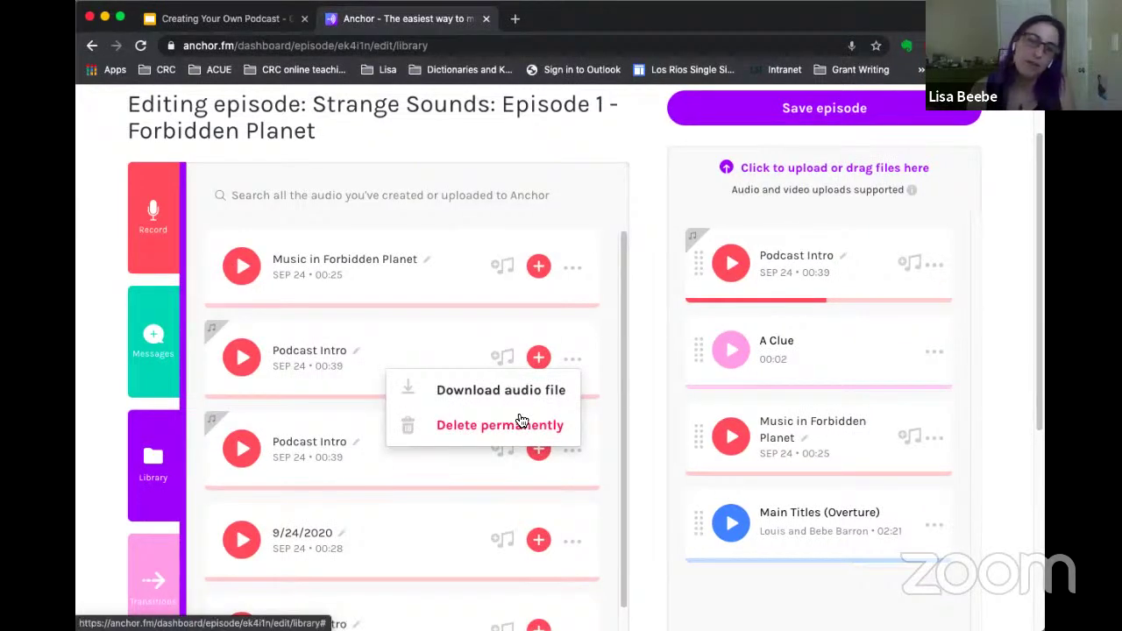
click(983, 245)
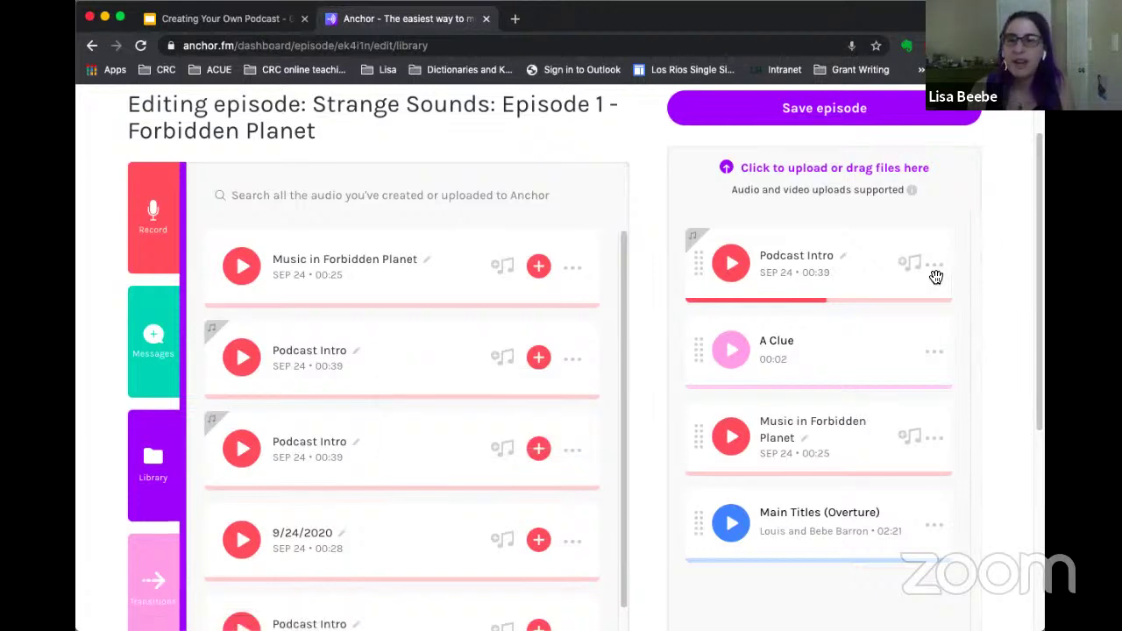
click(934, 267)
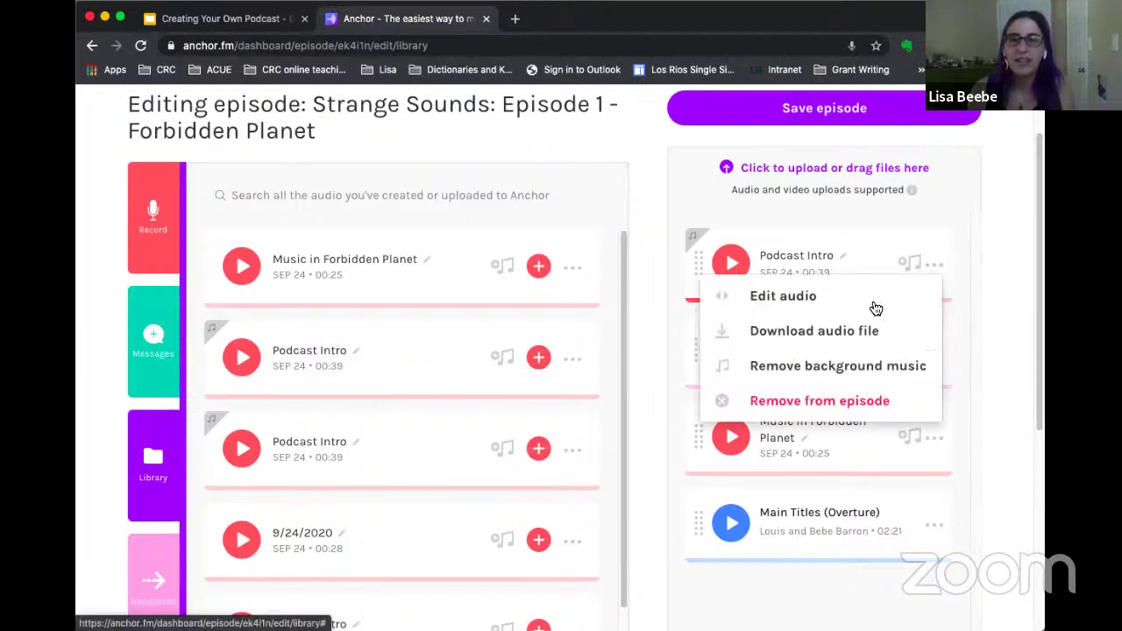
click(828, 298)
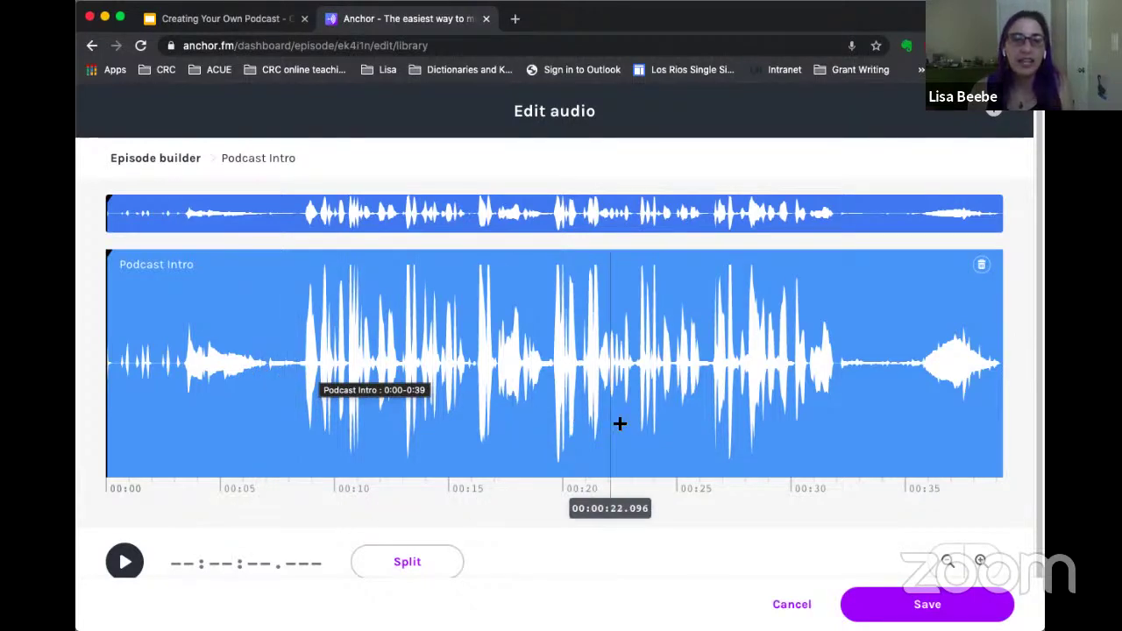
scroll(619, 423, down, 1)
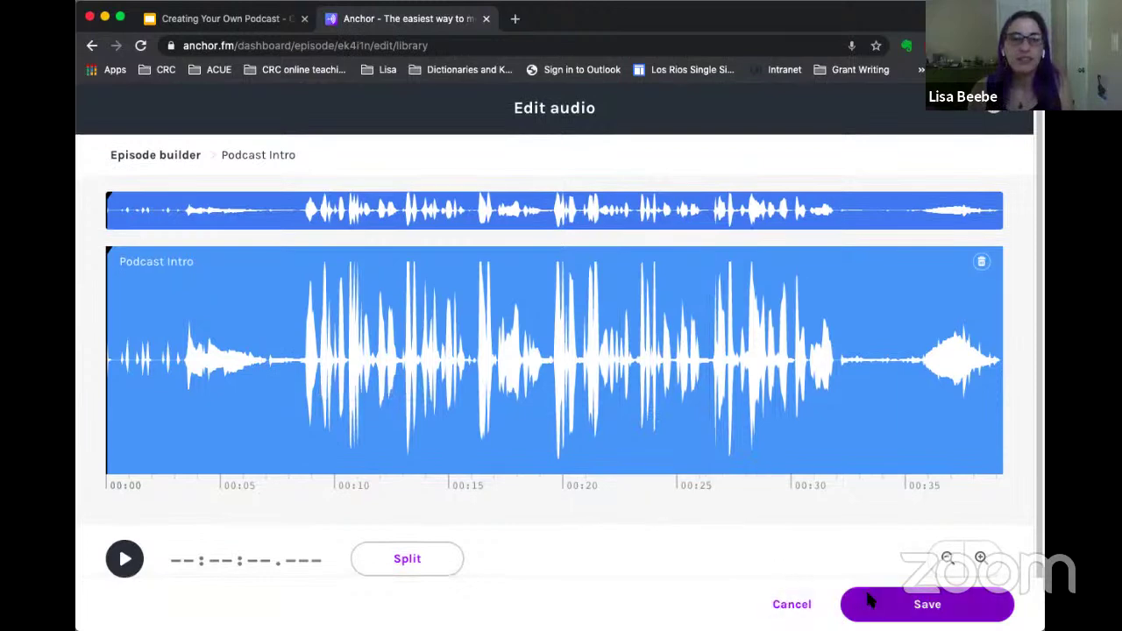
click(786, 604)
click(609, 445)
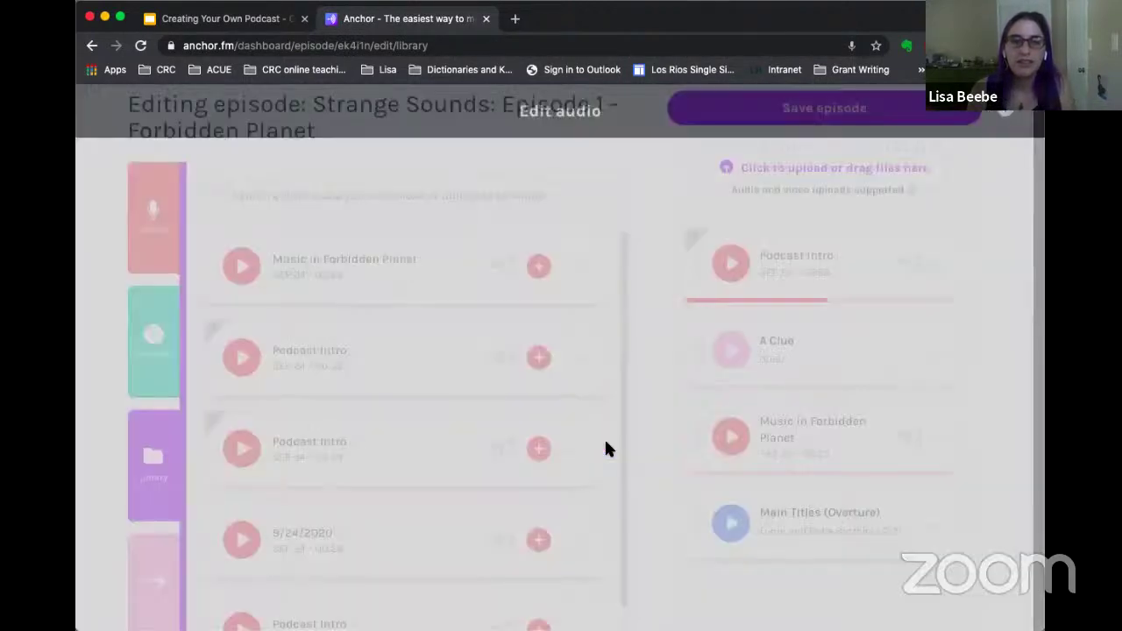
Save the arranged episode and publish "Strange Sounds: Episode 1 - Forbidden Planet" with its existing title and description
scroll(700, 430, down, 3)
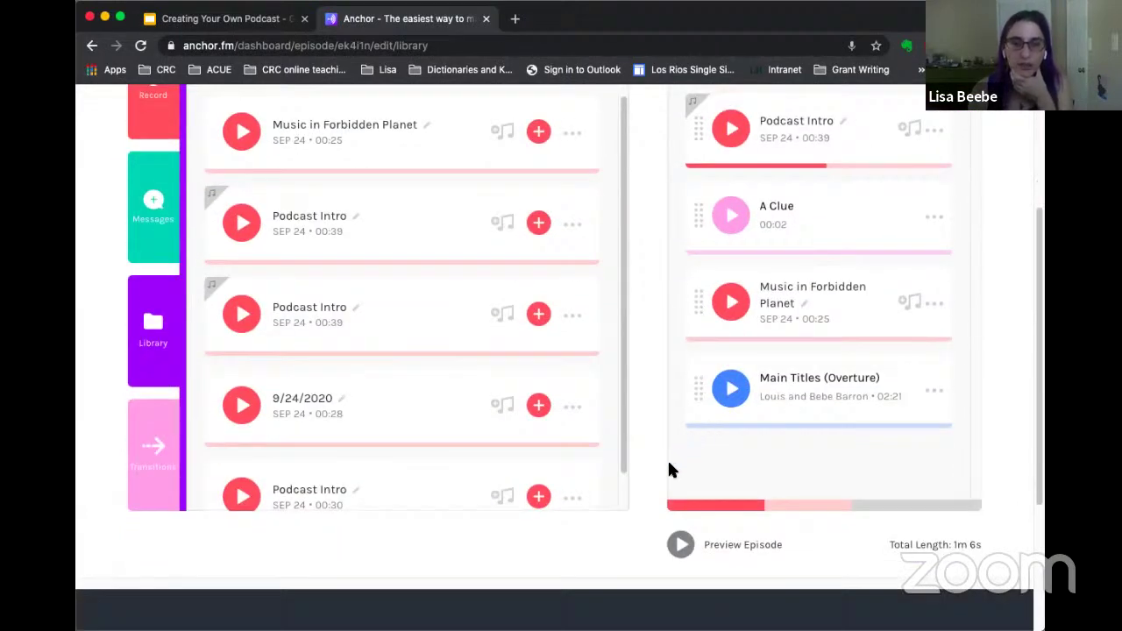
scroll(659, 477, up, 5)
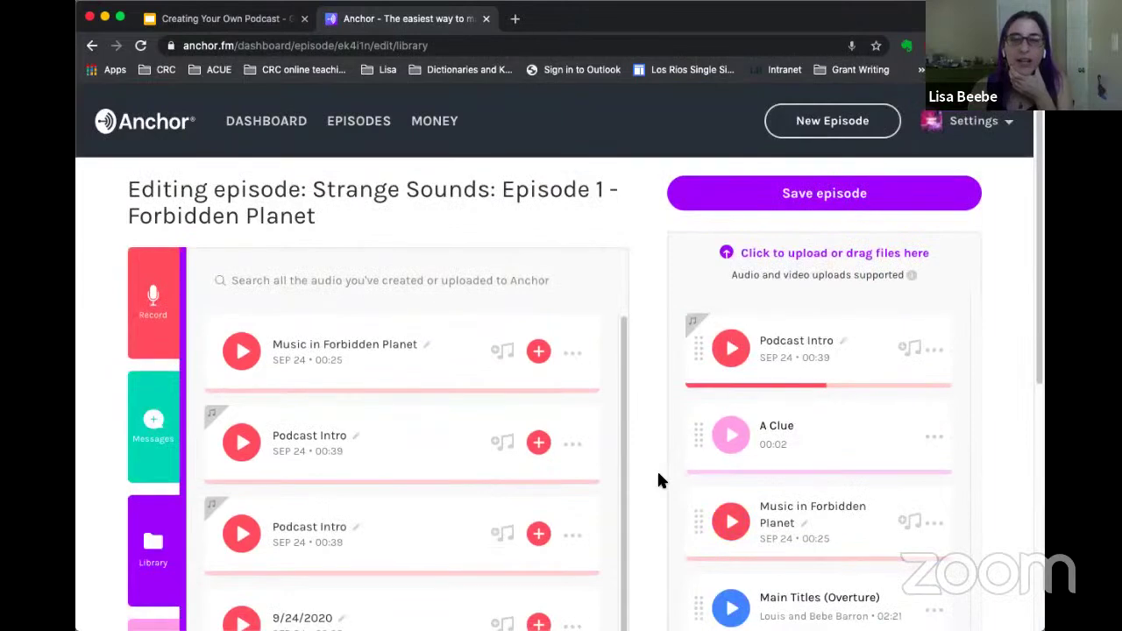
click(780, 203)
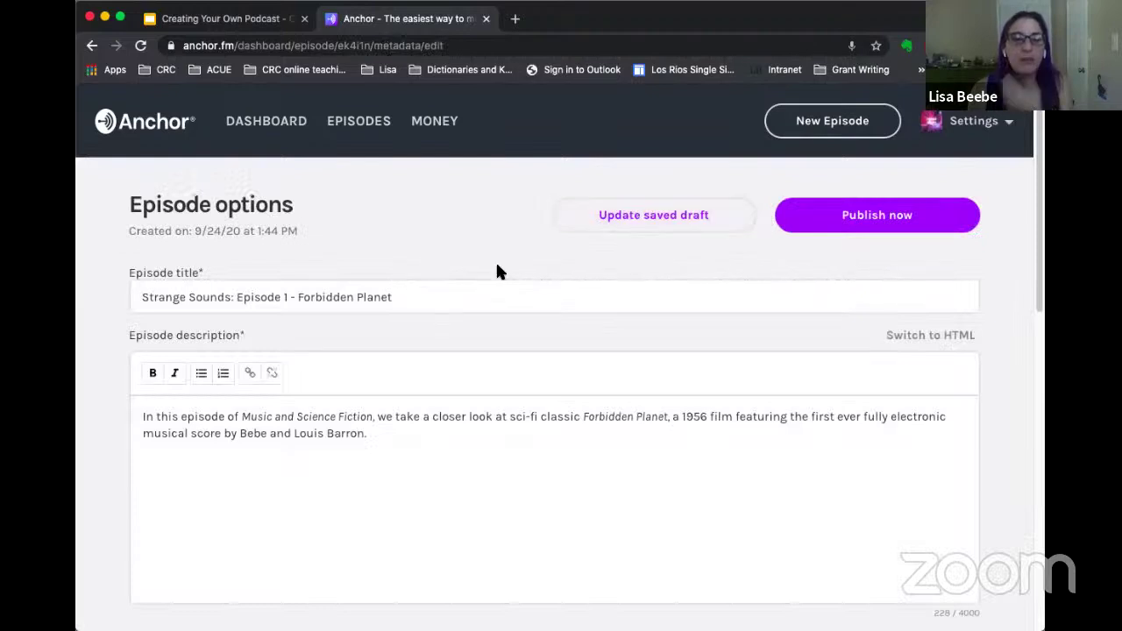
scroll(328, 289, down, 1)
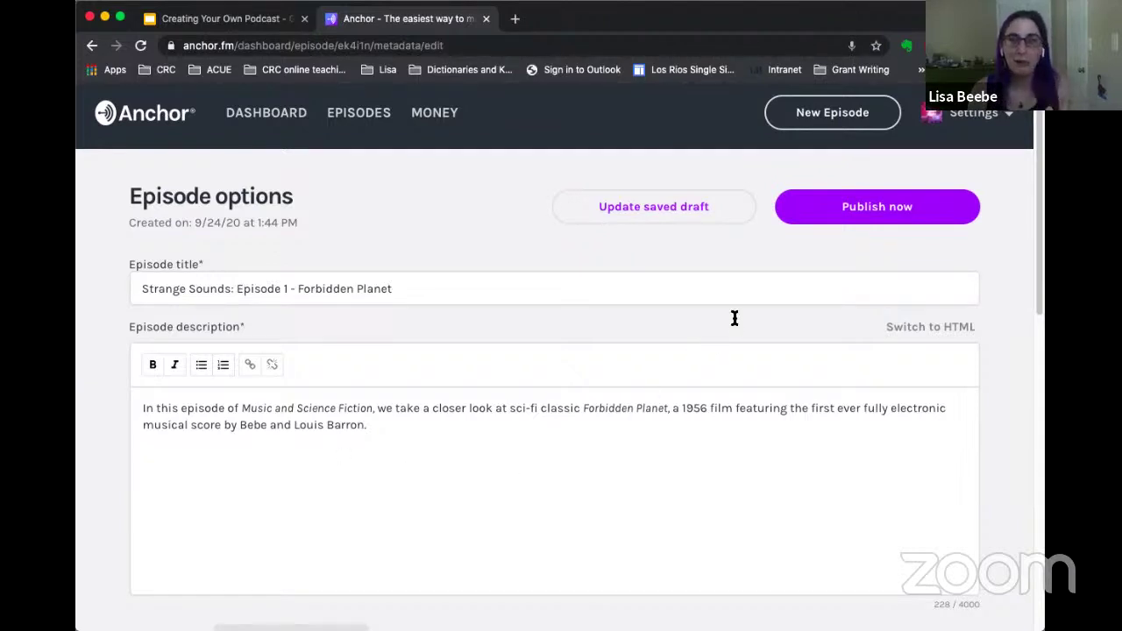
click(859, 209)
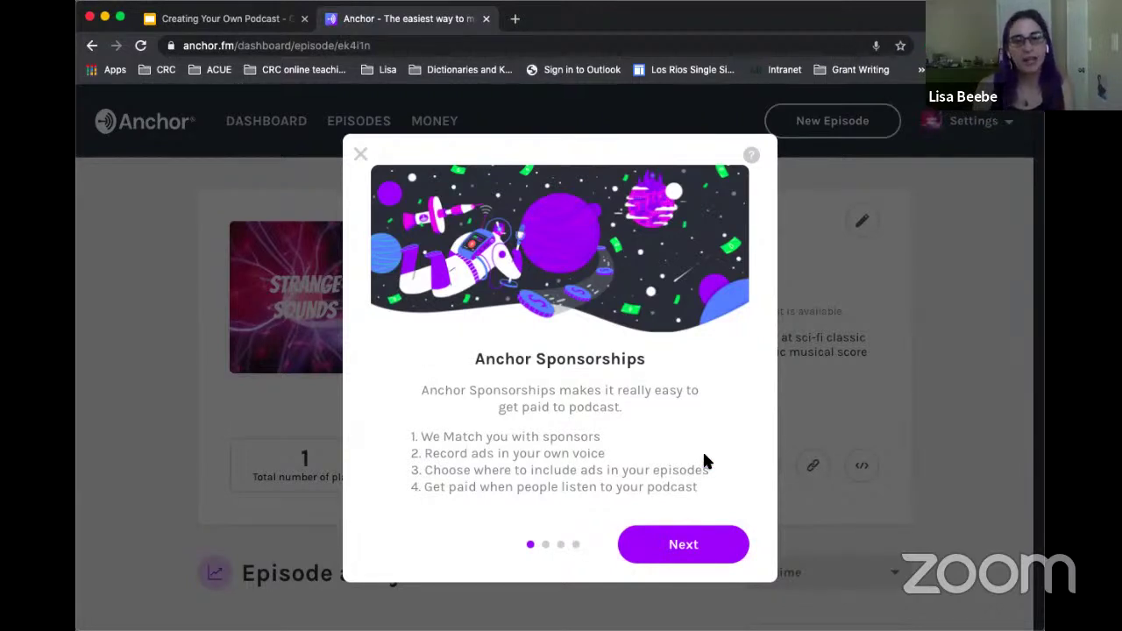
Page through the Anchor Sponsorships introduction up to "Recording your ads" and dismiss it
click(686, 545)
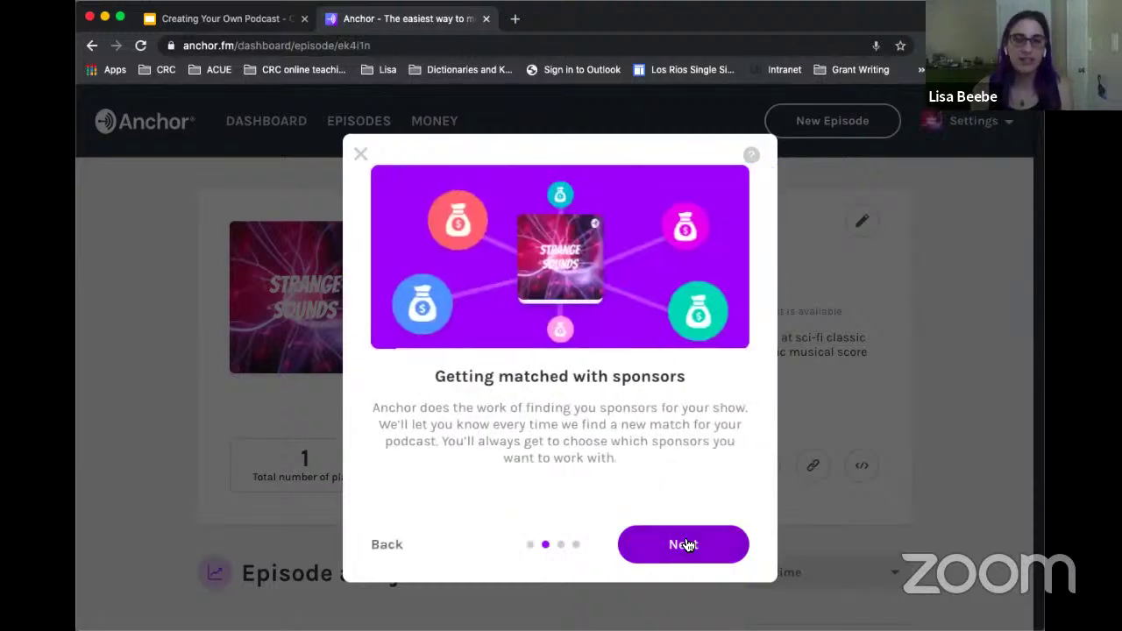
click(686, 545)
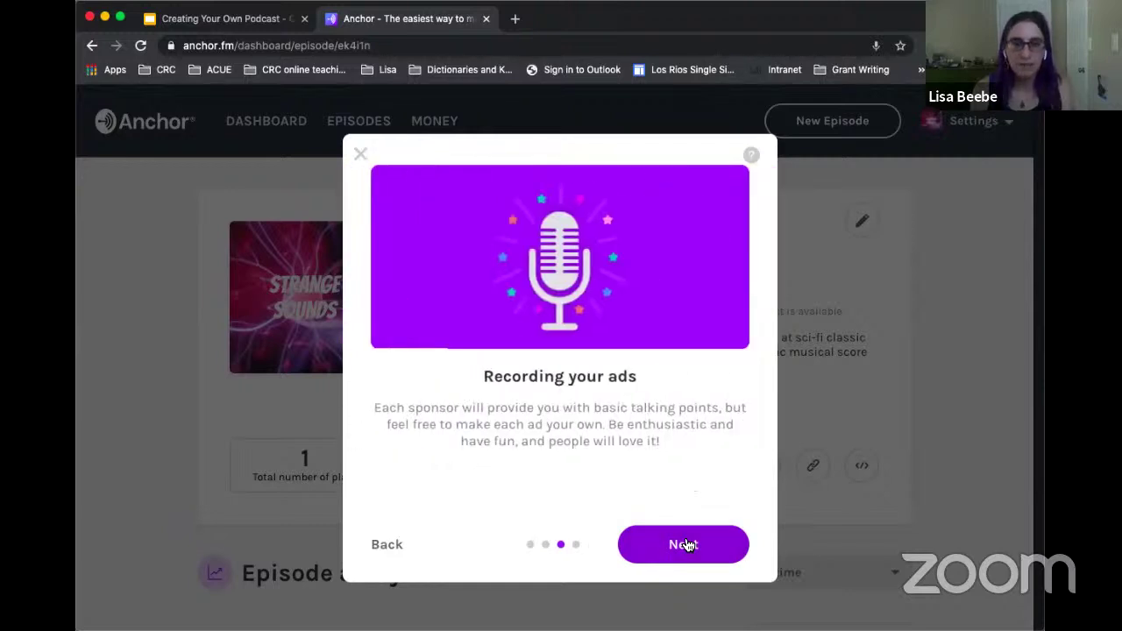
click(361, 154)
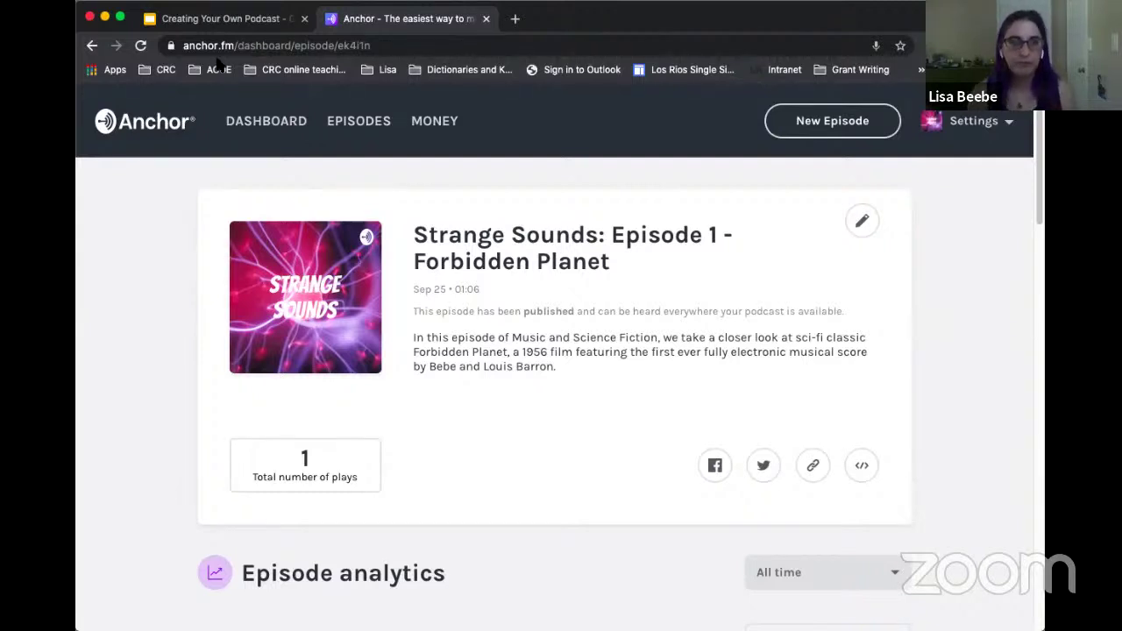
Switch to the "Creating Your Own Podcast" presentation in Google Slides and open slide 22
click(235, 28)
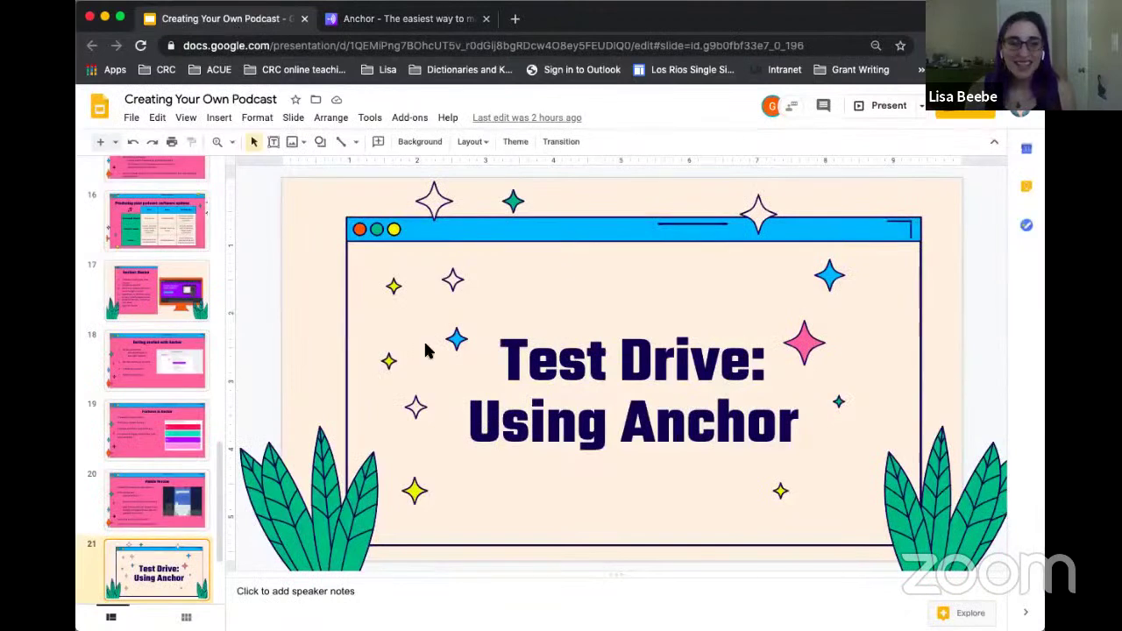
scroll(141, 489, down, 3)
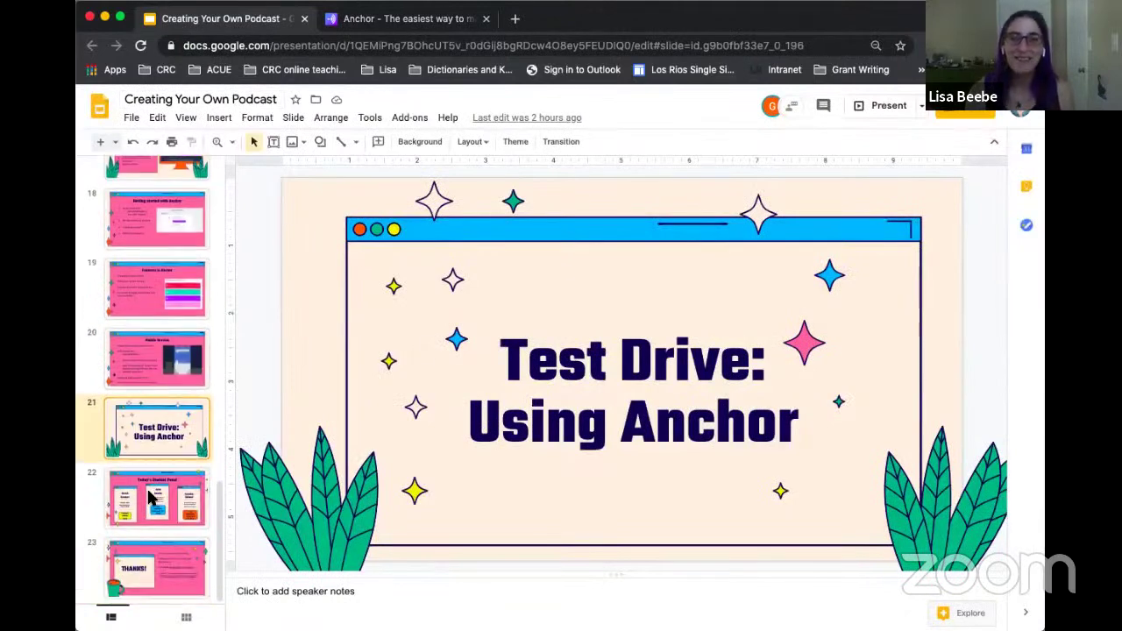
click(149, 497)
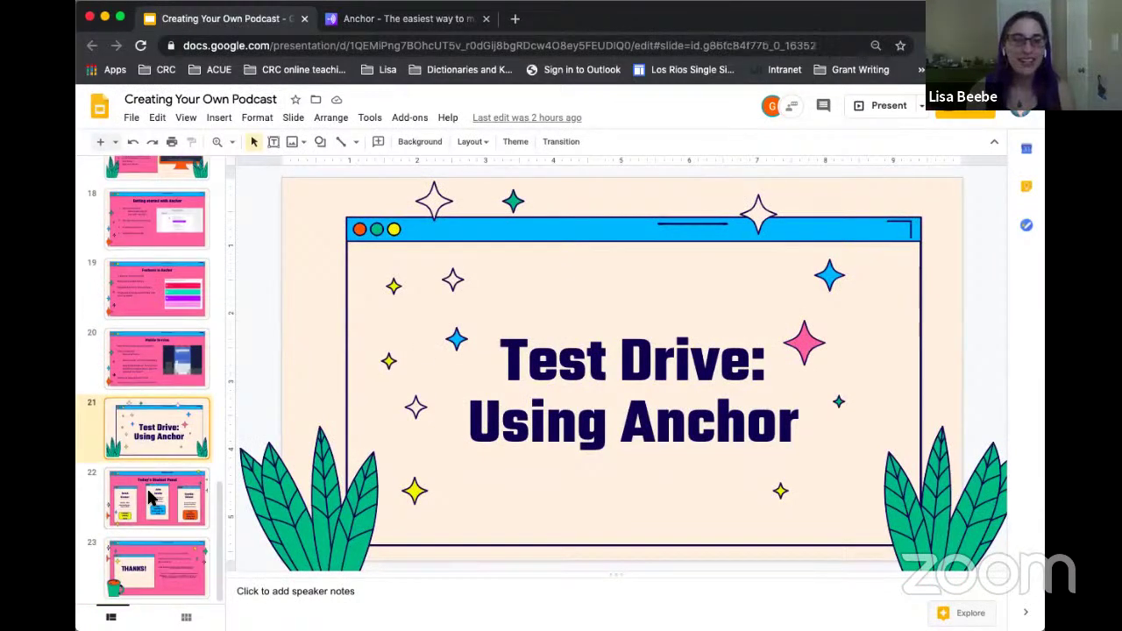
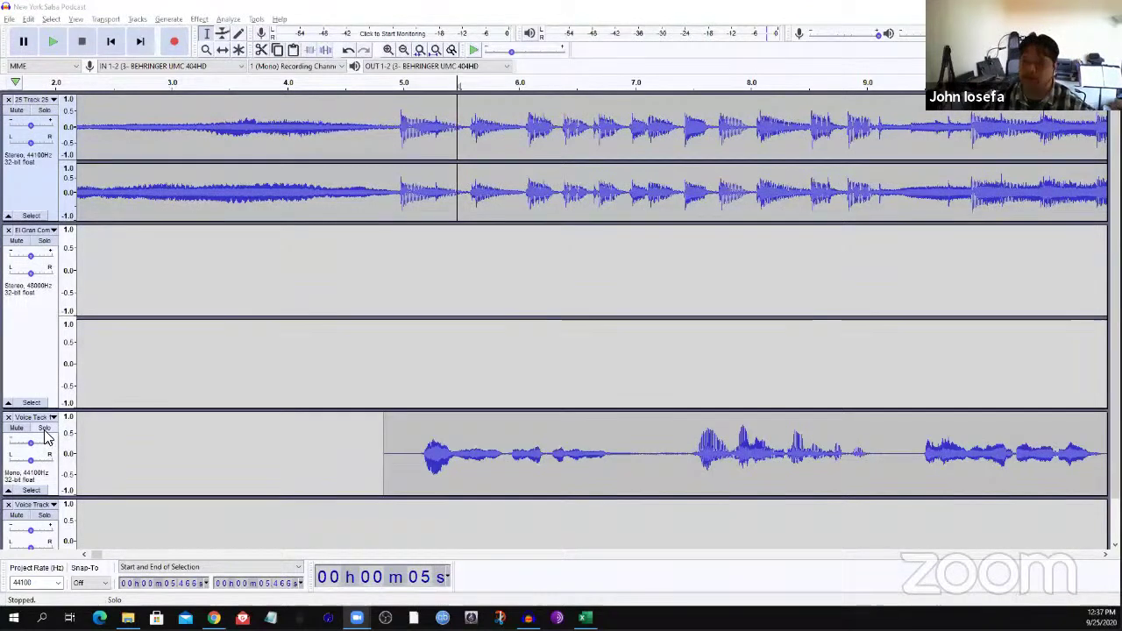
In Audacity's New York Salsa Podcast project, solo the upper voice track and listen to it from about the 5-second mark
click(44, 428)
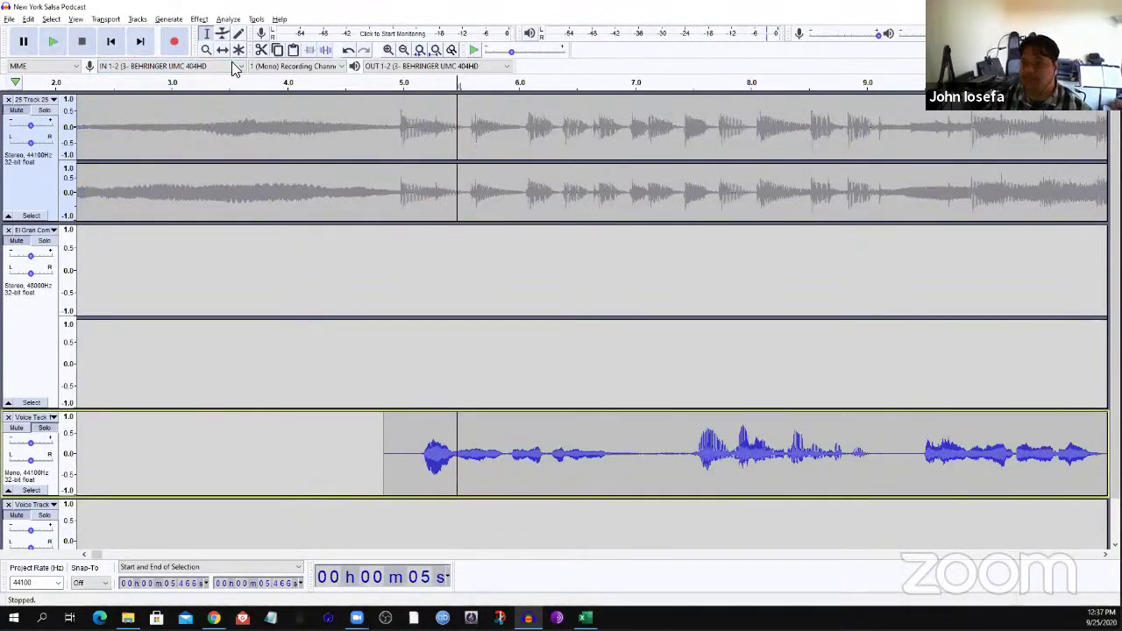
click(388, 82)
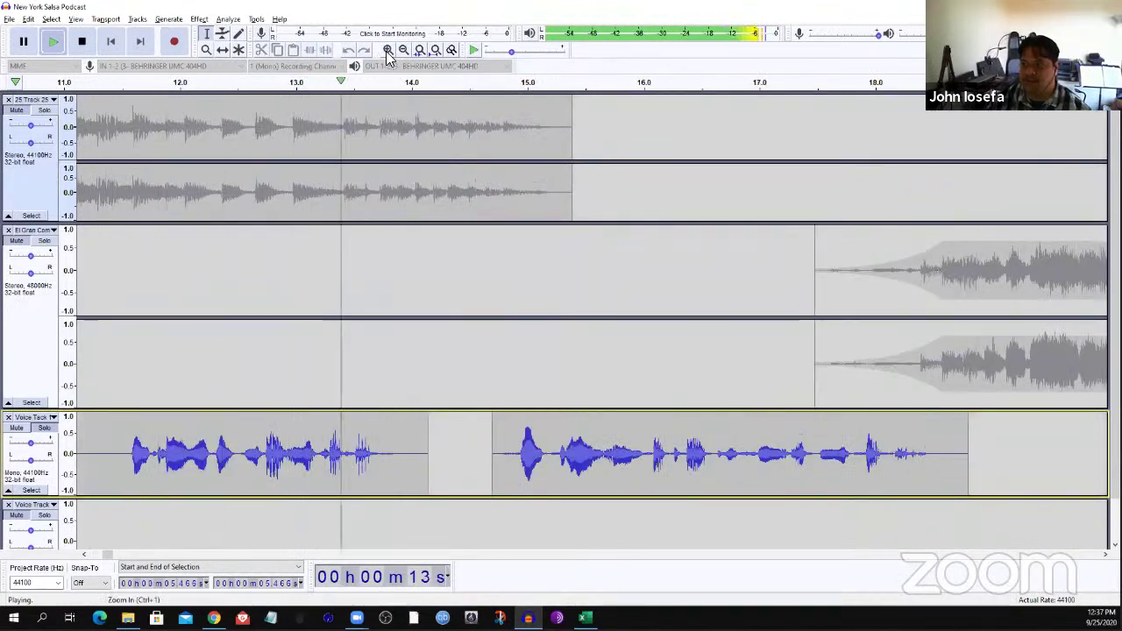
key(space)
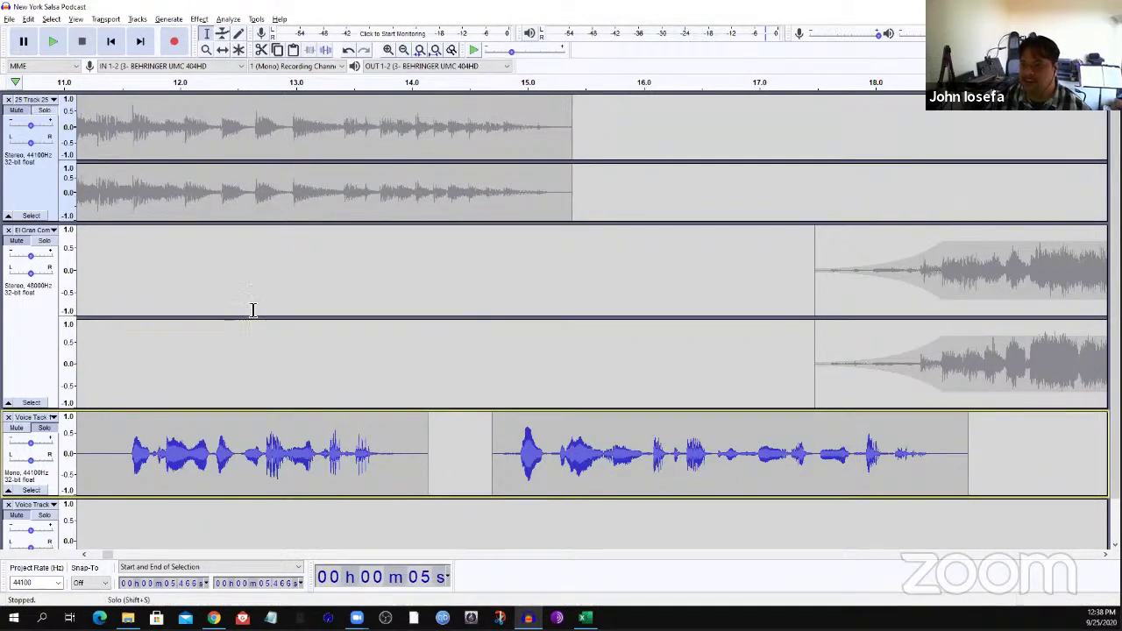
Solo the "25 Track 25" music track instead of the voice track and listen to it from the start of the project
click(226, 165)
click(111, 44)
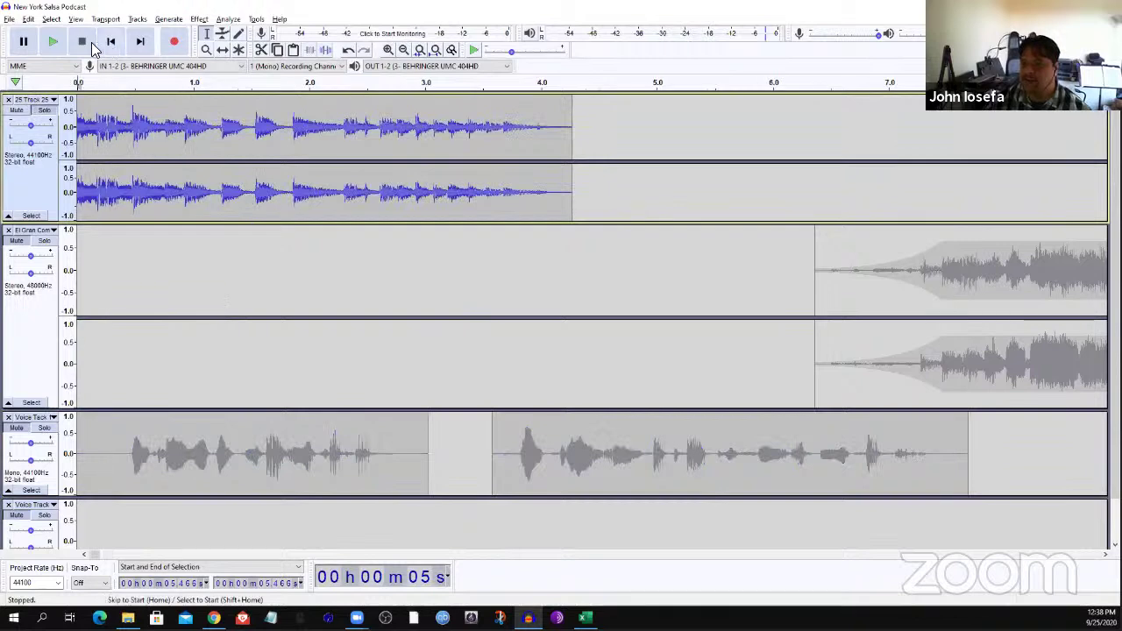
click(52, 41)
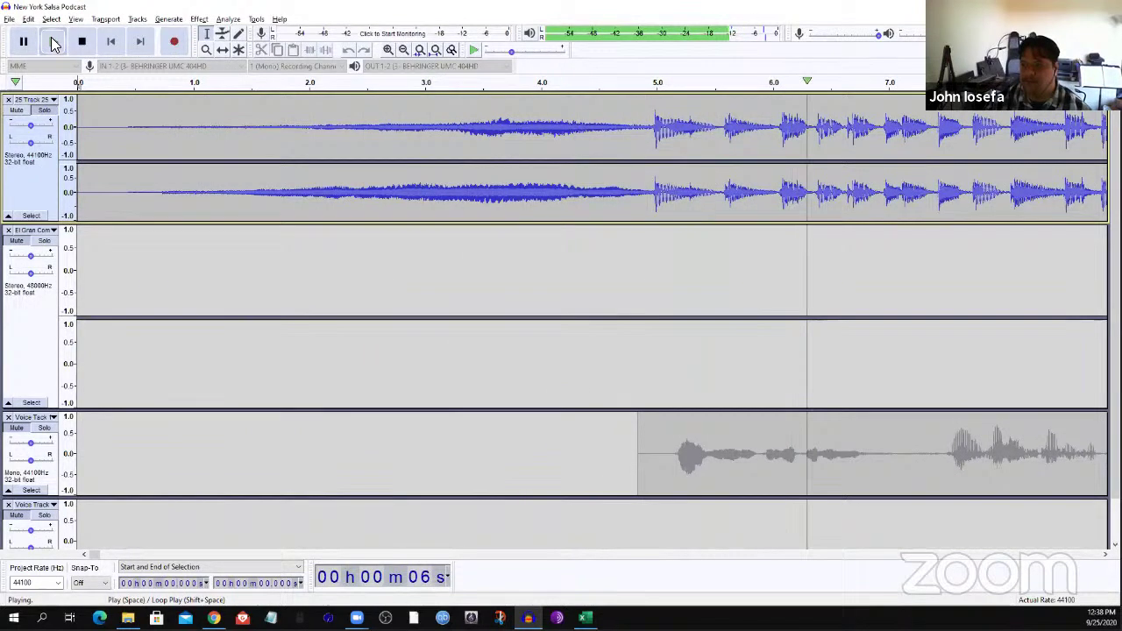
click(83, 42)
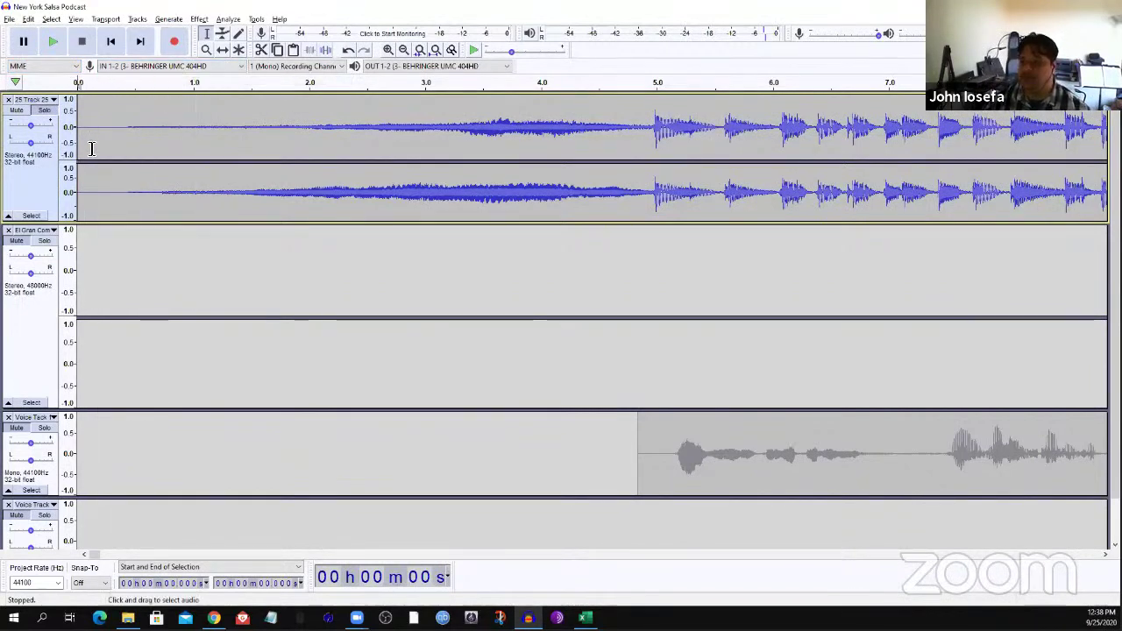
Turn off solo on the "25 Track 25" music track and listen to the music and voice together from the start
click(45, 112)
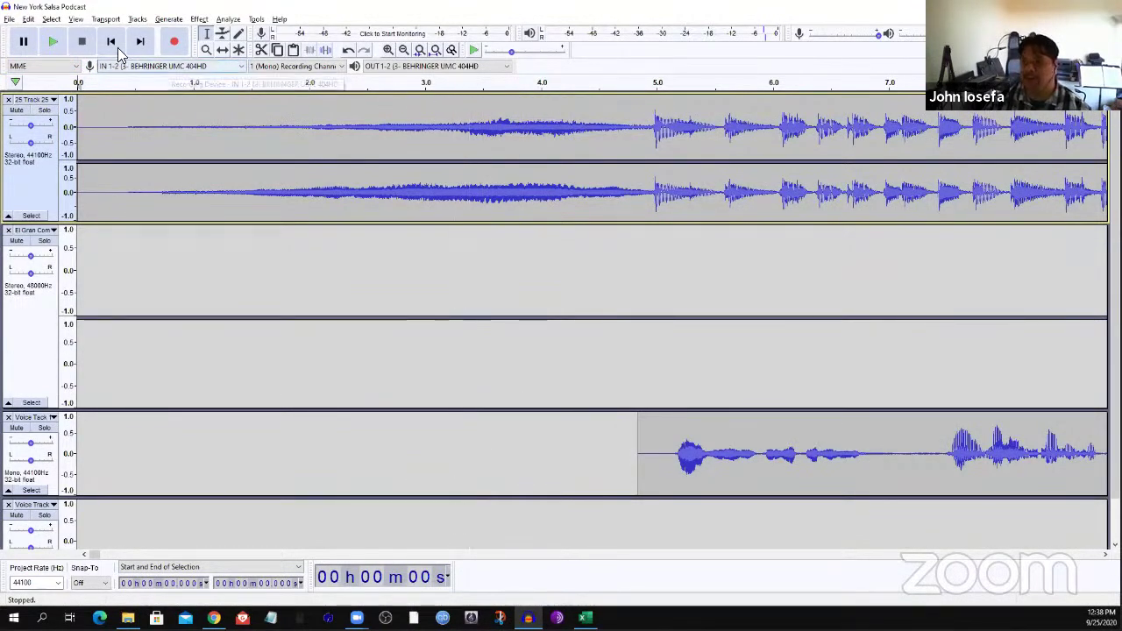
click(56, 46)
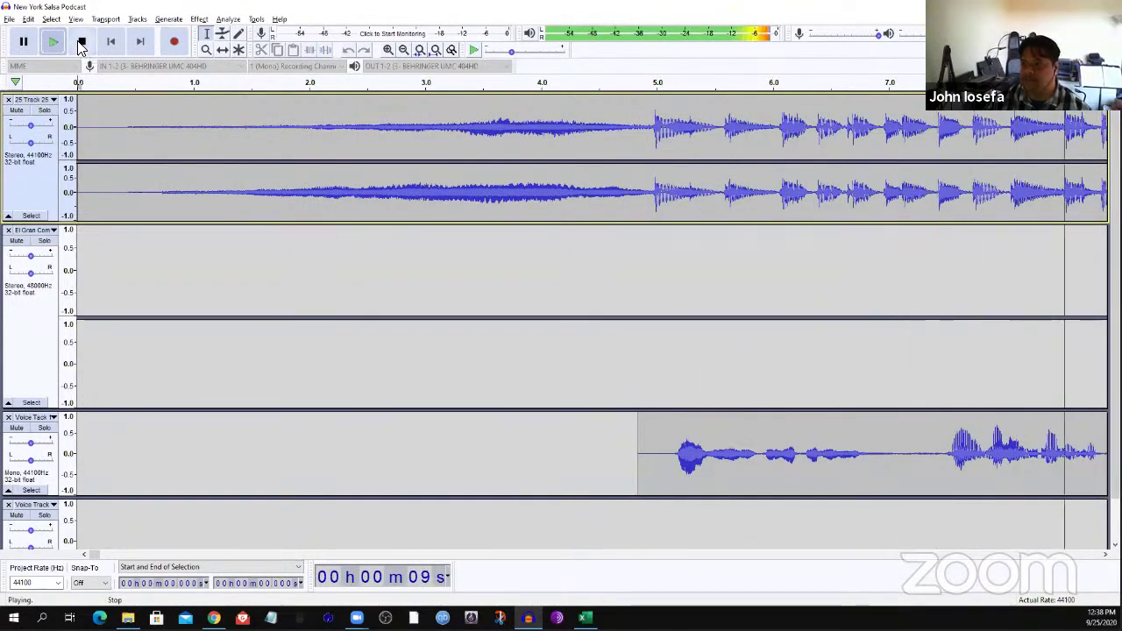
click(81, 43)
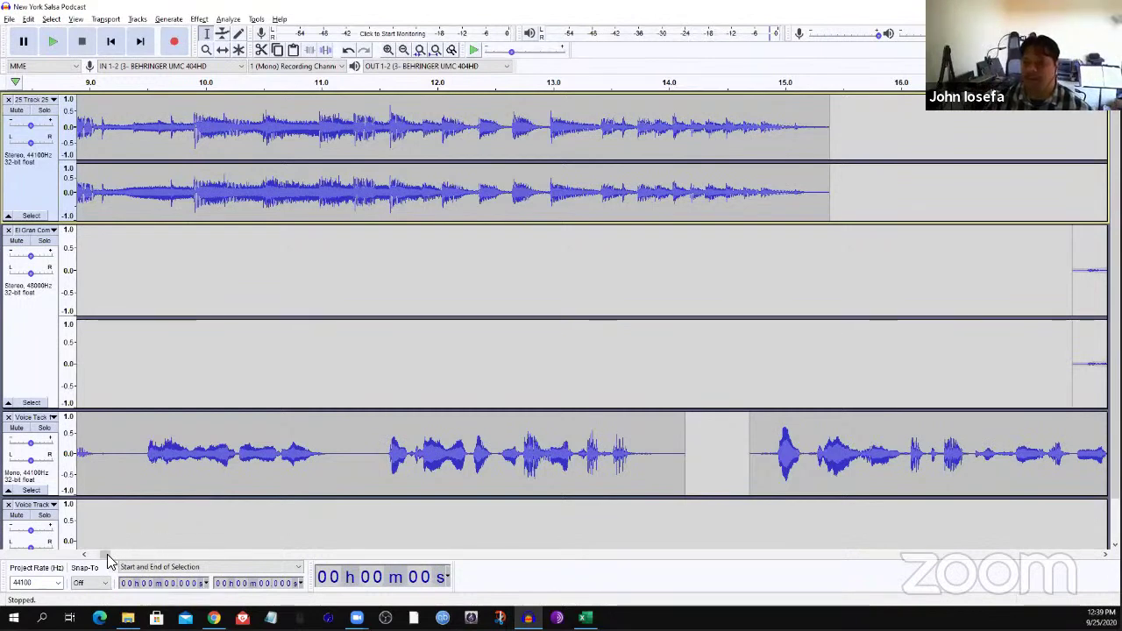
With the Envelope tool, lower the "25 Track 25" music volume at about 5.7 seconds so it fades down under the voice
mouse_move(105, 554)
mouse_down()
mouse_move(90, 555)
mouse_move(107, 558)
mouse_up()
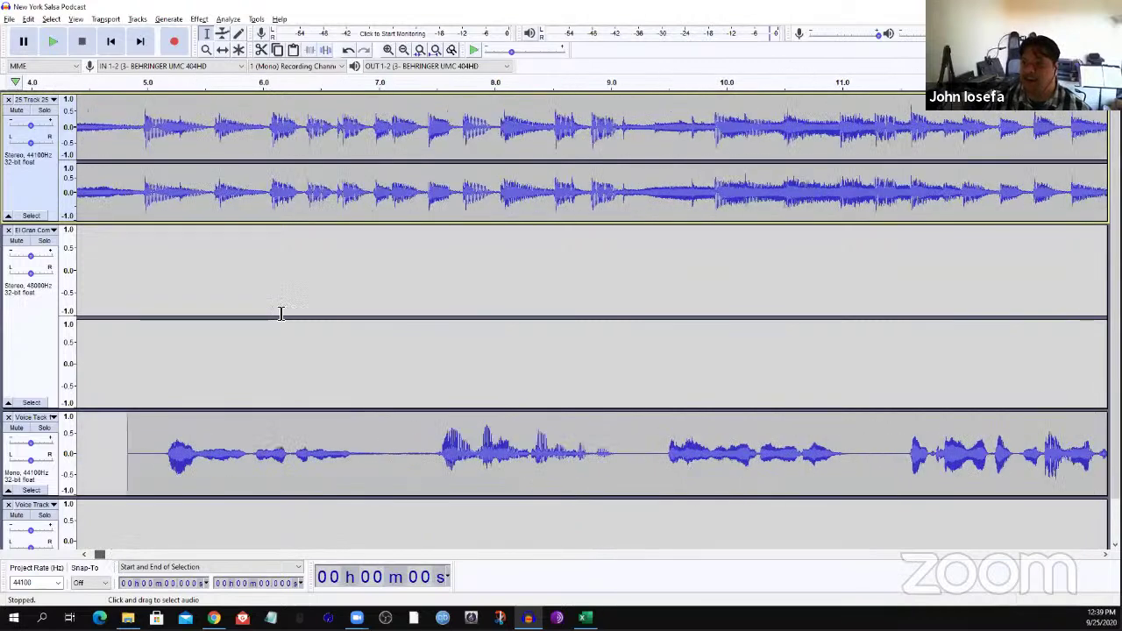
click(250, 263)
click(222, 39)
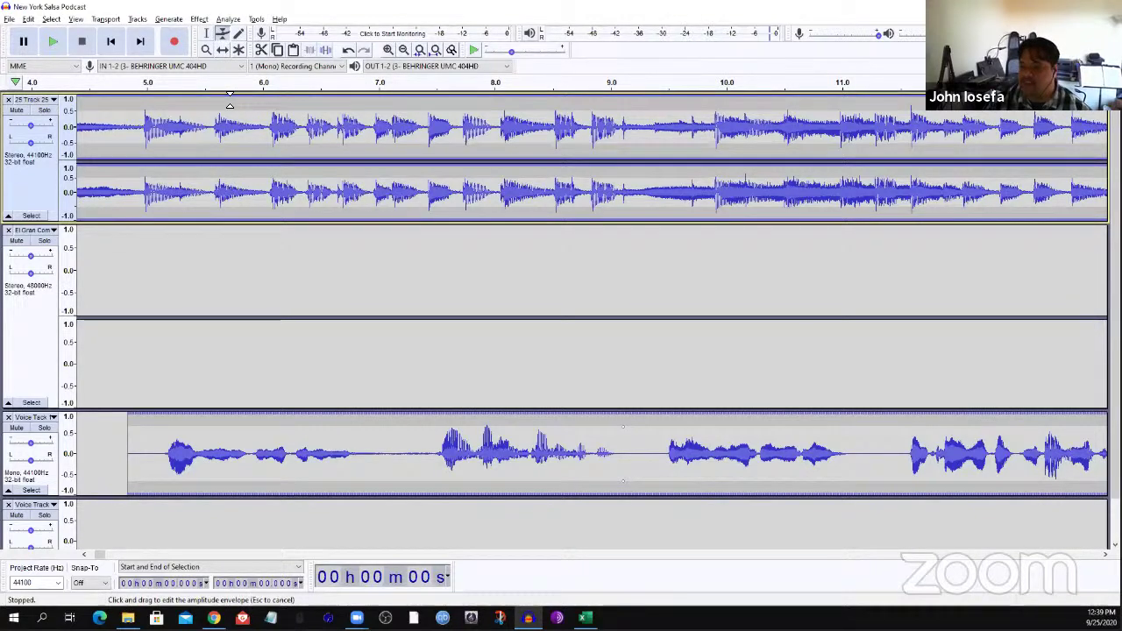
click(230, 106)
drag(230, 106, 226, 124)
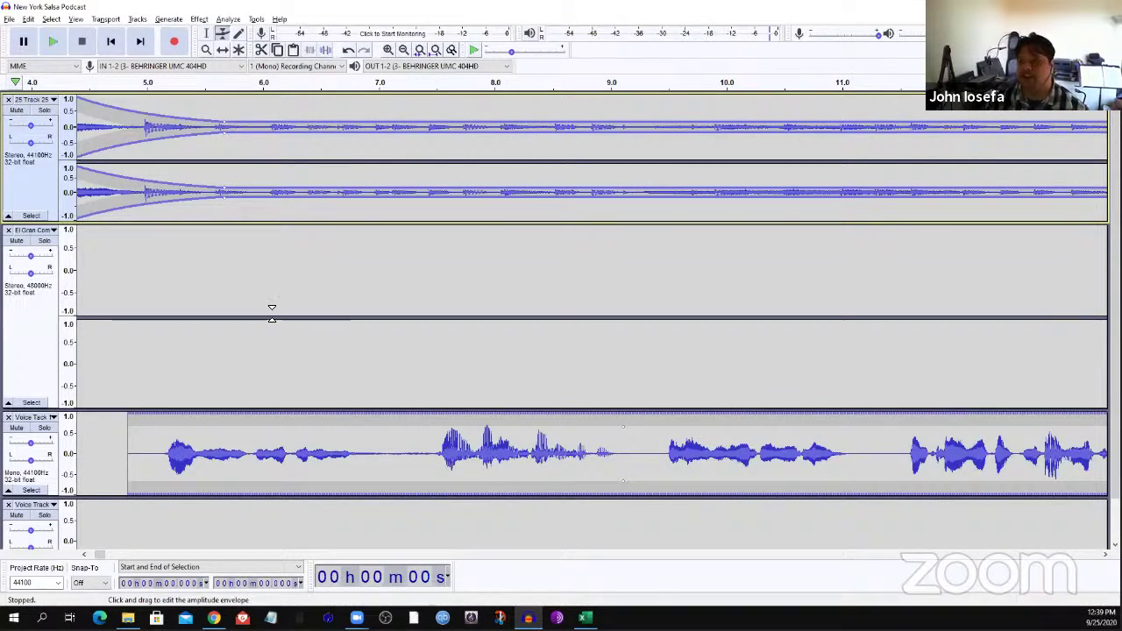
Play the mix from the start of the project to hear the lowered "25 Track 25" intro music under the voice
click(93, 555)
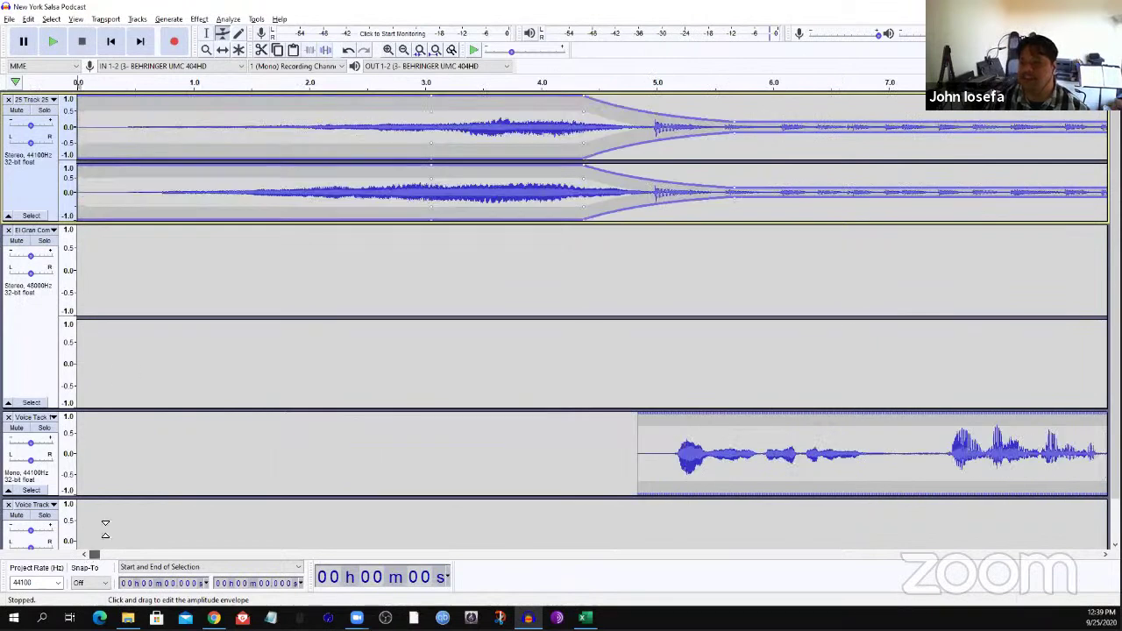
click(55, 42)
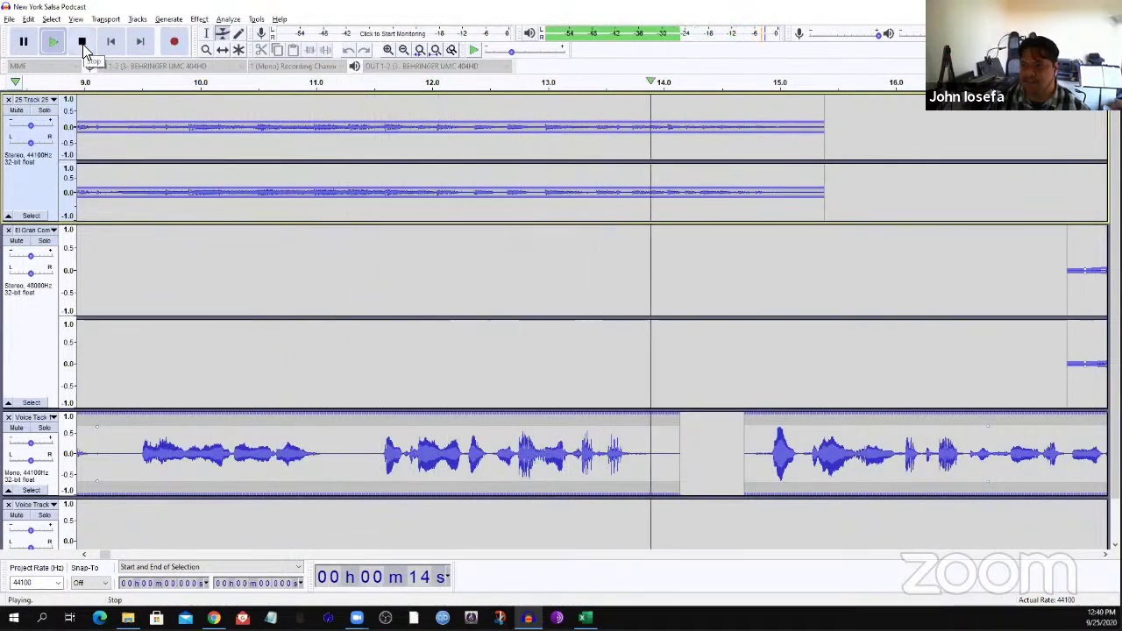
click(82, 44)
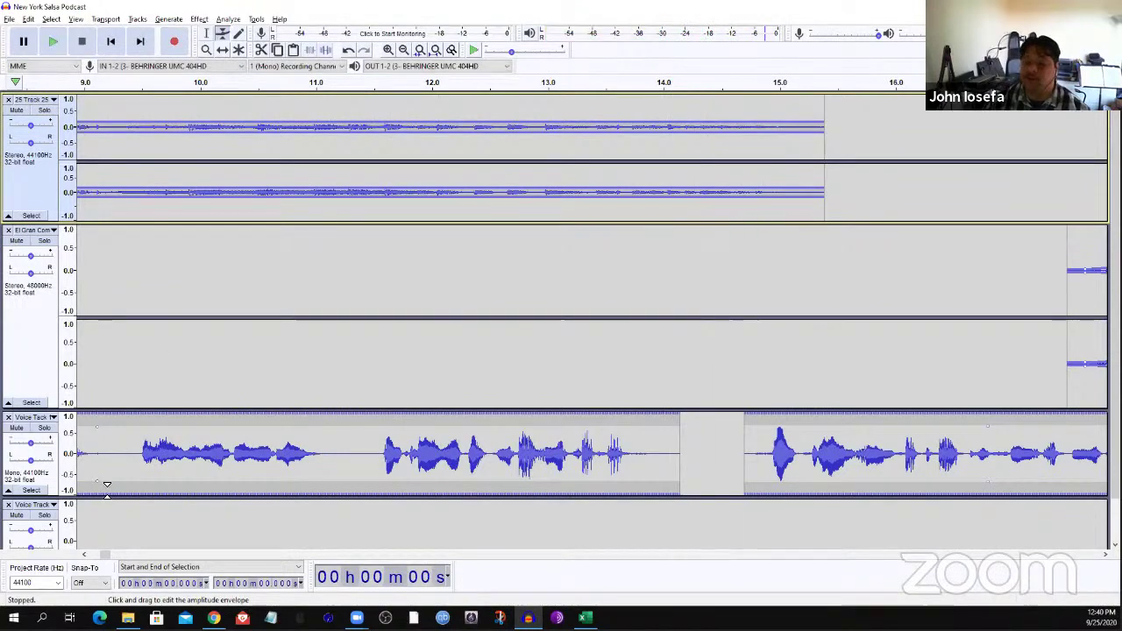
With the Selection tool, place the cursor at about 14.1 seconds and listen to the voice leading into the second music track
drag(106, 558, 109, 558)
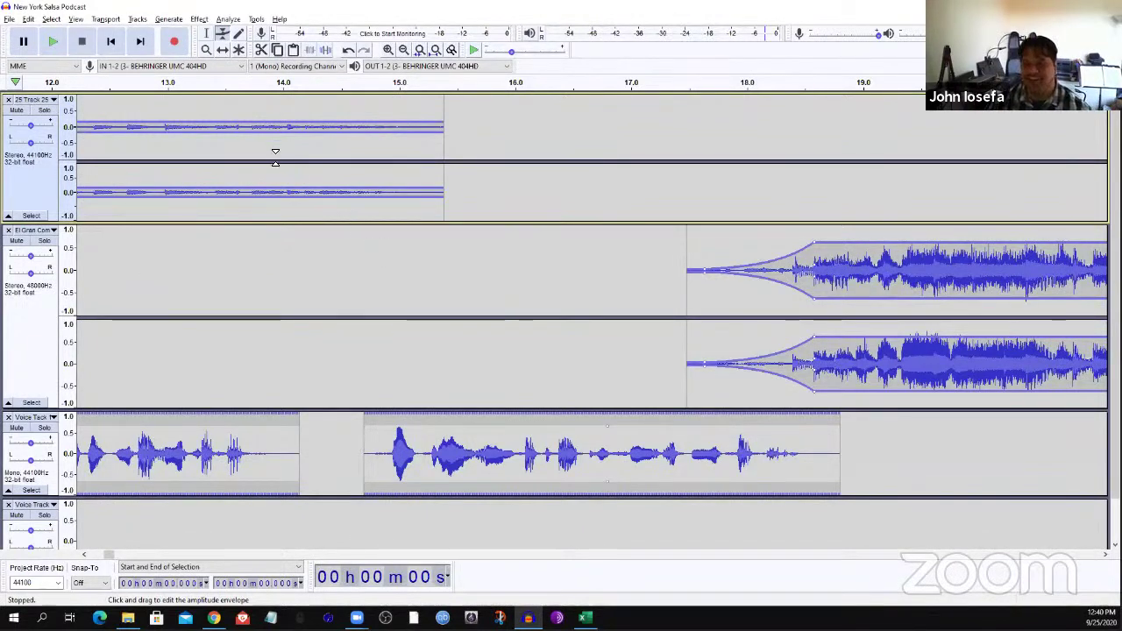
click(204, 35)
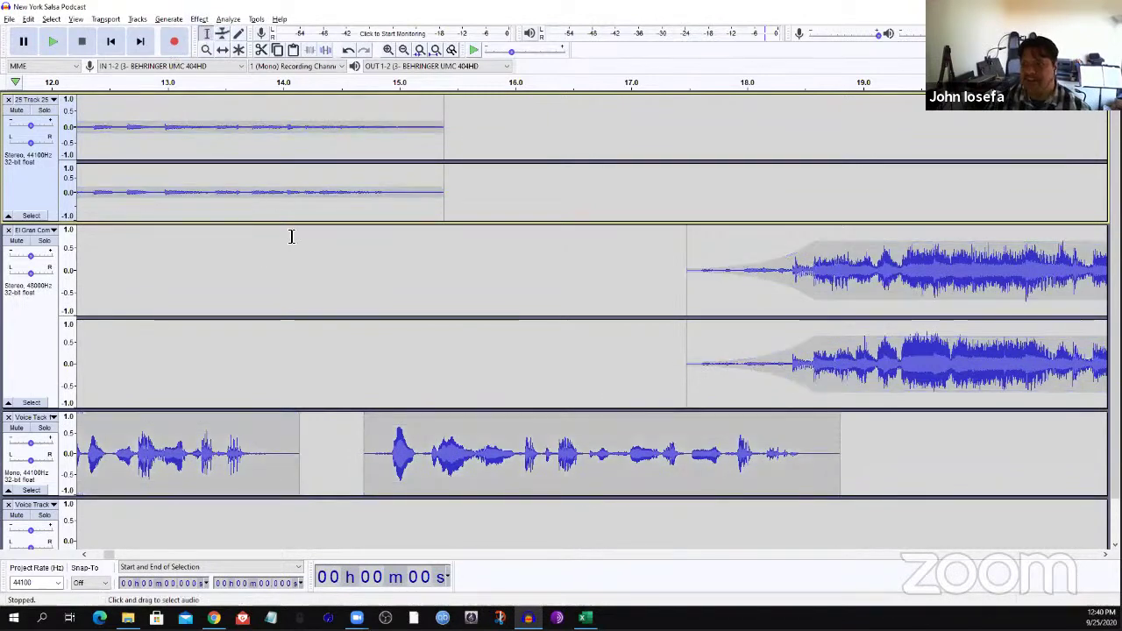
click(299, 245)
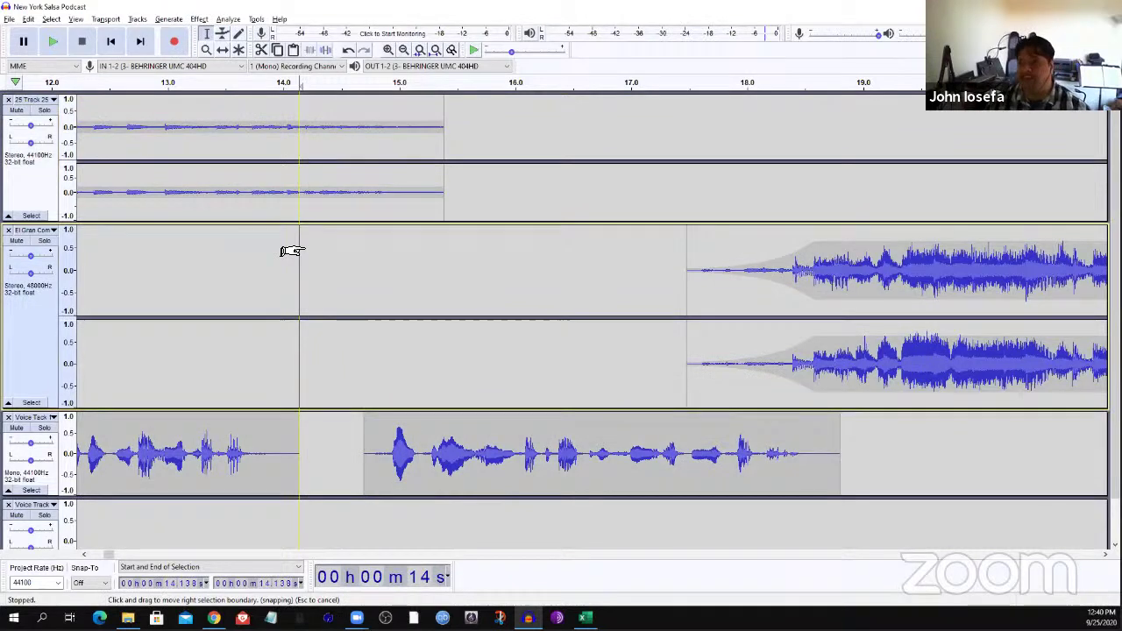
key(space)
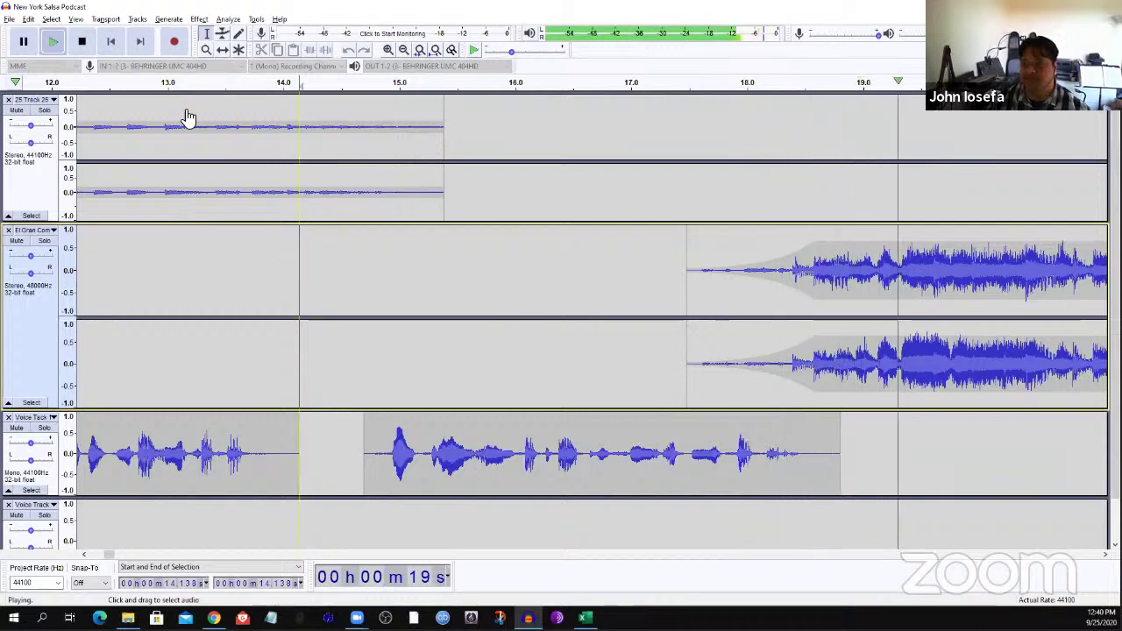
click(83, 51)
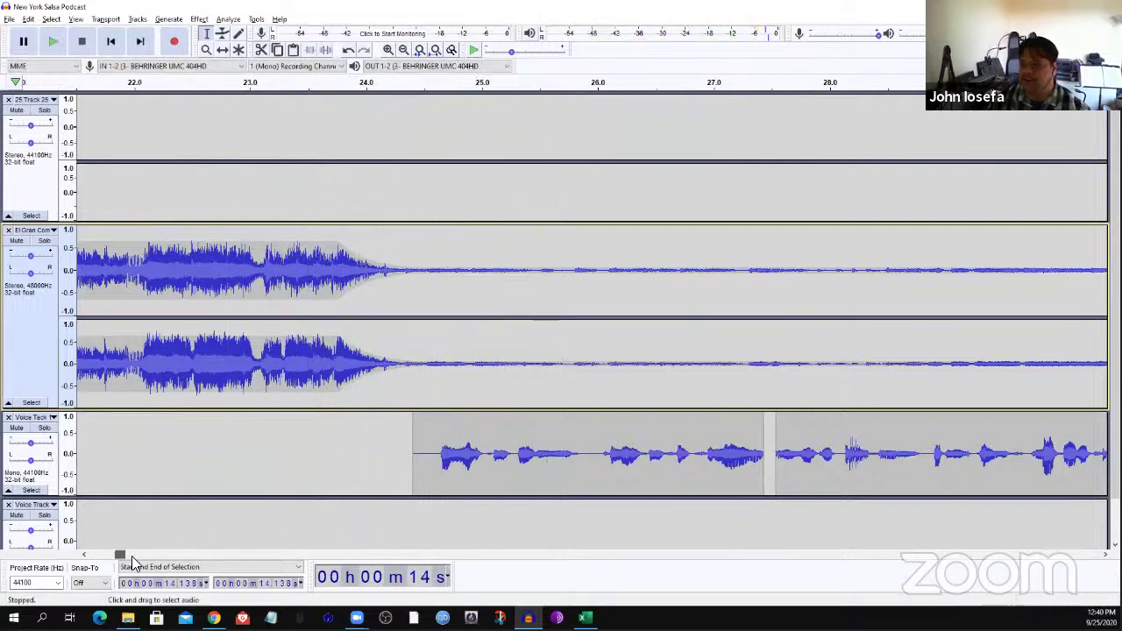
Listen to the project from about 7:40, where the "25 Track 25" music comes in under the voice, then stop playback
drag(128, 552, 478, 546)
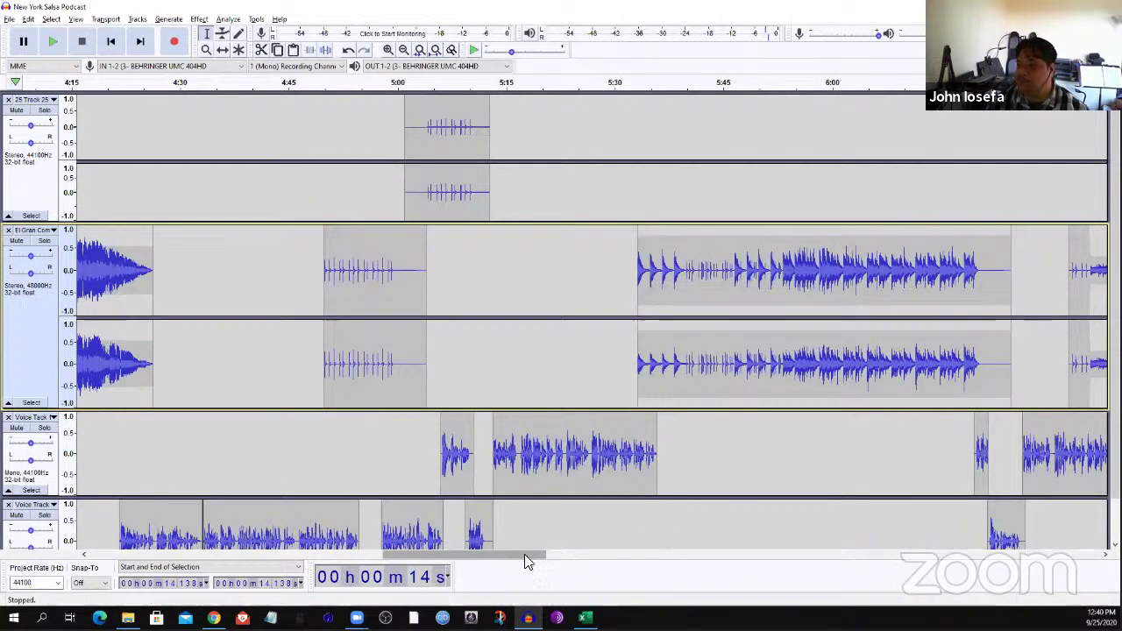
drag(524, 555, 706, 573)
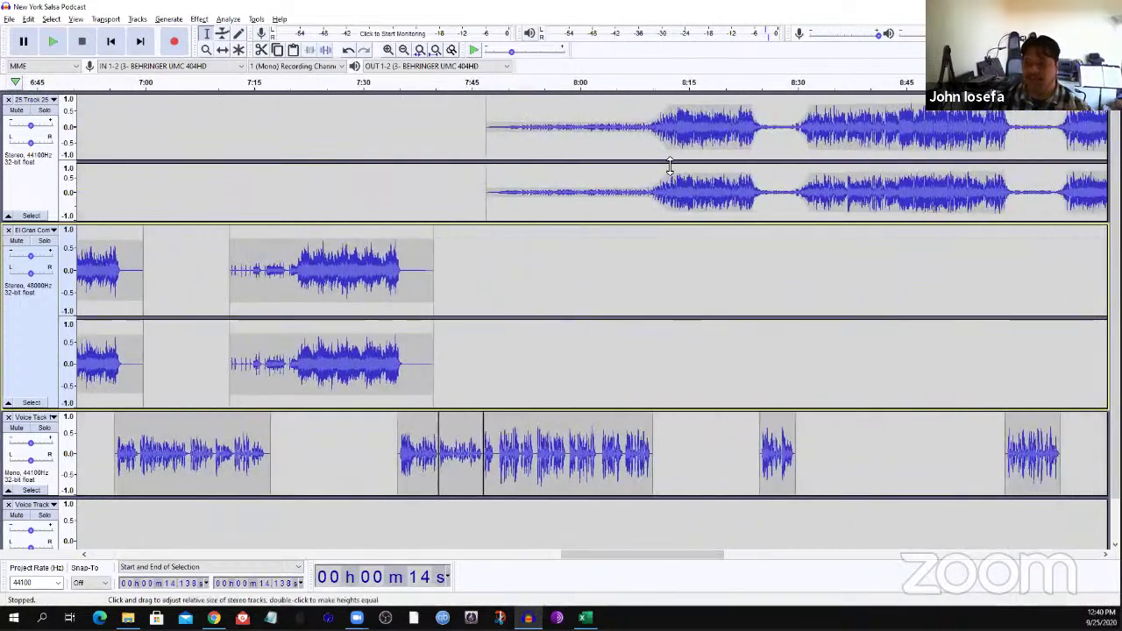
click(440, 86)
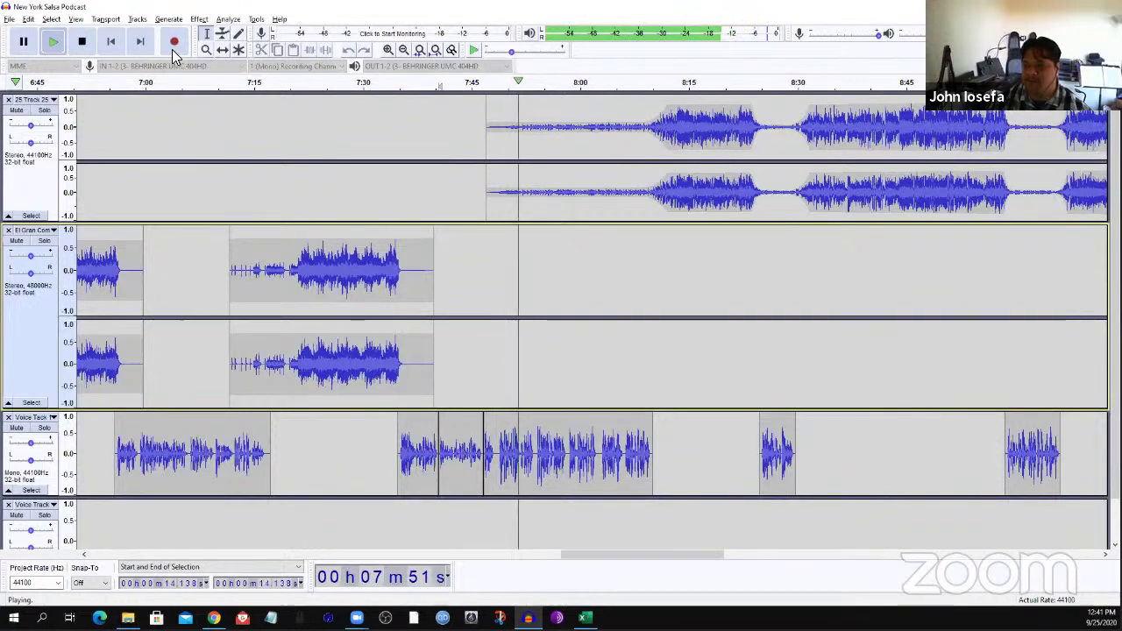
click(83, 43)
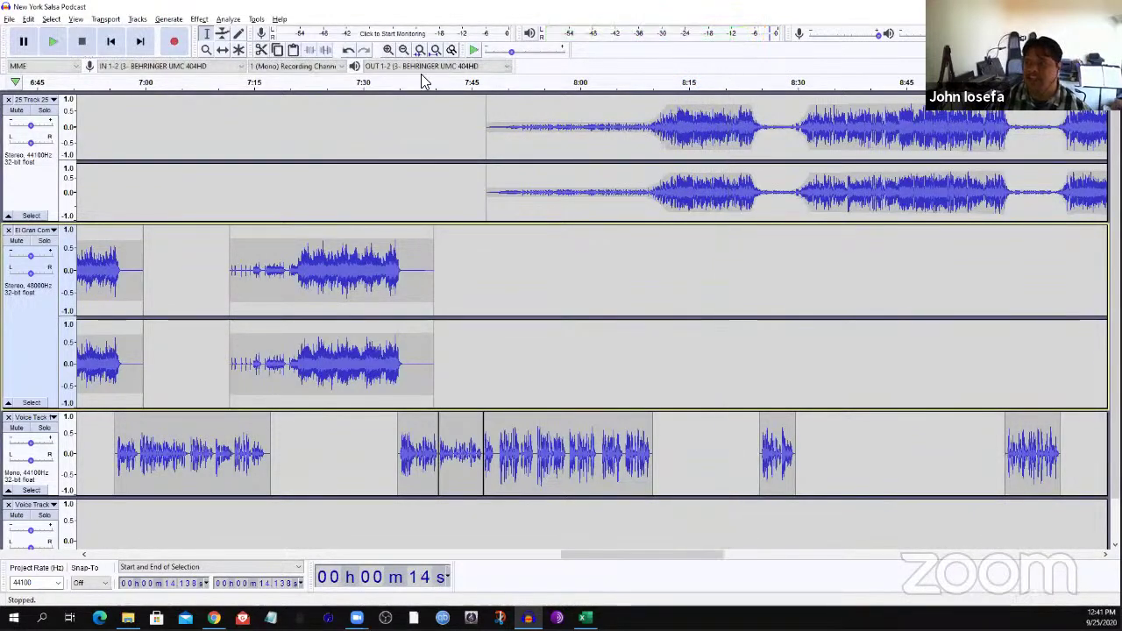